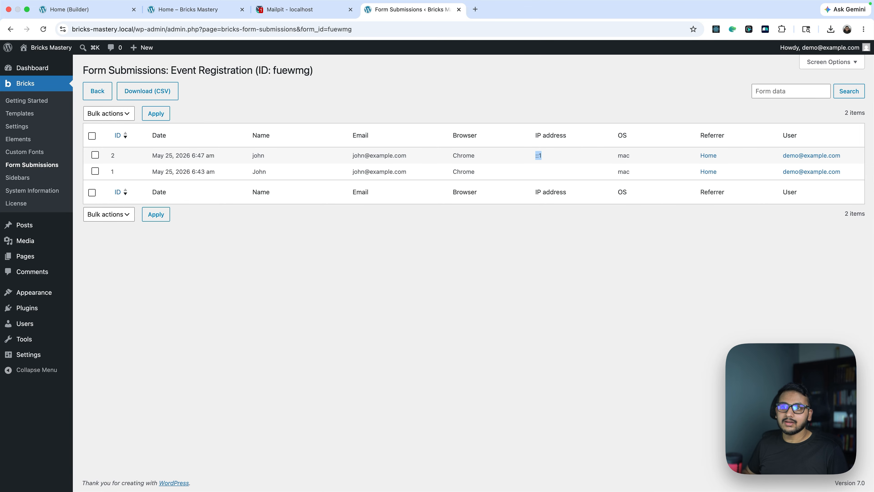
Set the form's maximum entries to 2 and save the page
{"action": "left_click", "coordinate": [88, 9]}
{"action": "scroll", "coordinate": [105, 276], "scroll_direction": "down", "scroll_amount": 2}
{"action": "left_click", "coordinate": [104, 239]}
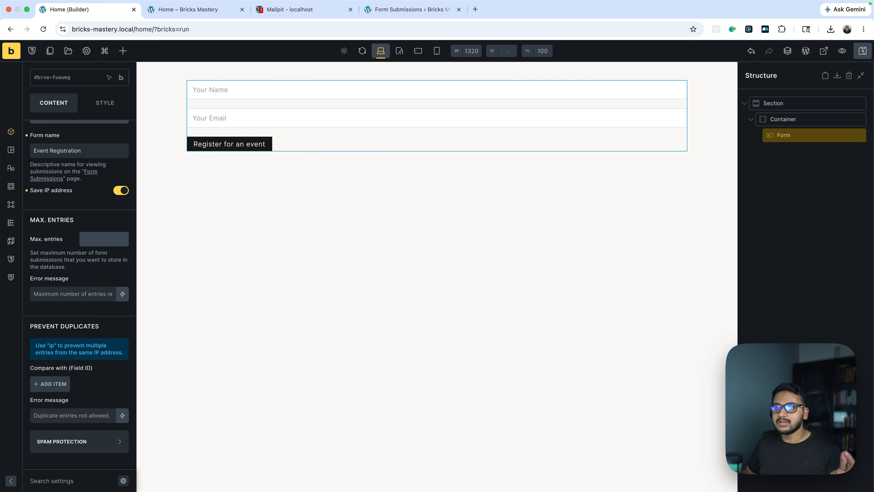
{"action": "type", "text": "100"}
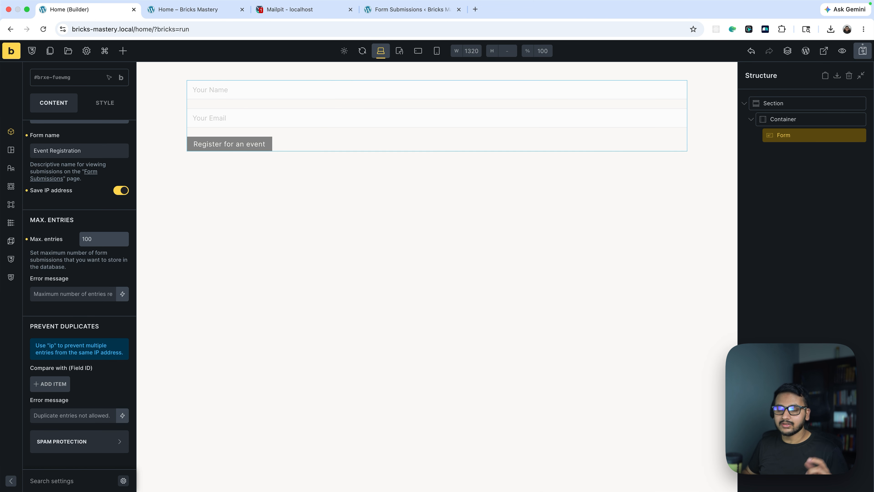
{"action": "key", "text": "BackSpace"}
{"action": "key", "text": "BackSpace"}
{"action": "key", "text": "BackSpace"}
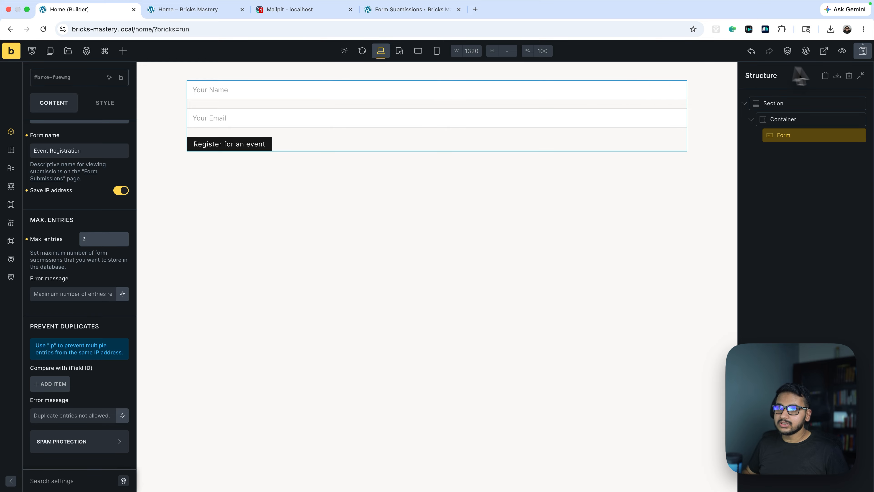
{"action": "left_click", "coordinate": [863, 50]}
Delete all existing Event Registration submissions with a bulk action
{"action": "left_click", "coordinate": [207, 10]}
{"action": "left_click", "coordinate": [365, 14]}
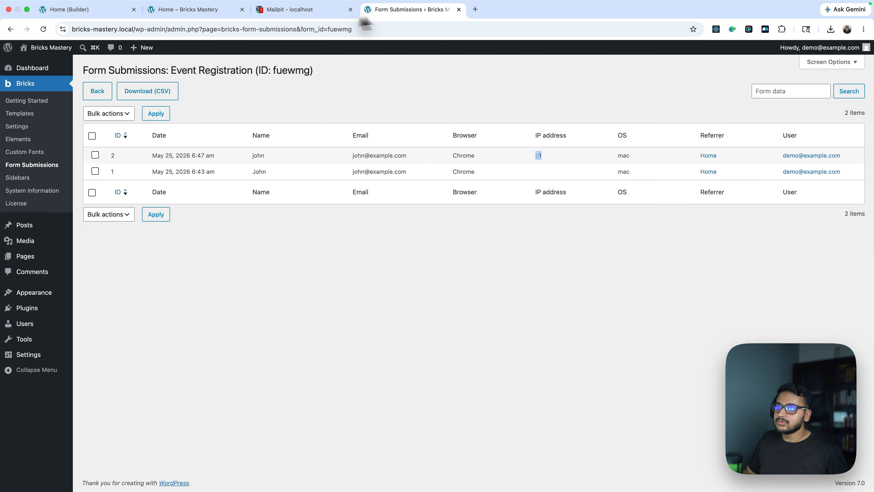
{"action": "left_click", "coordinate": [92, 135]}
{"action": "left_click", "coordinate": [108, 113]}
{"action": "left_click", "coordinate": [103, 124]}
{"action": "left_click", "coordinate": [155, 114]}
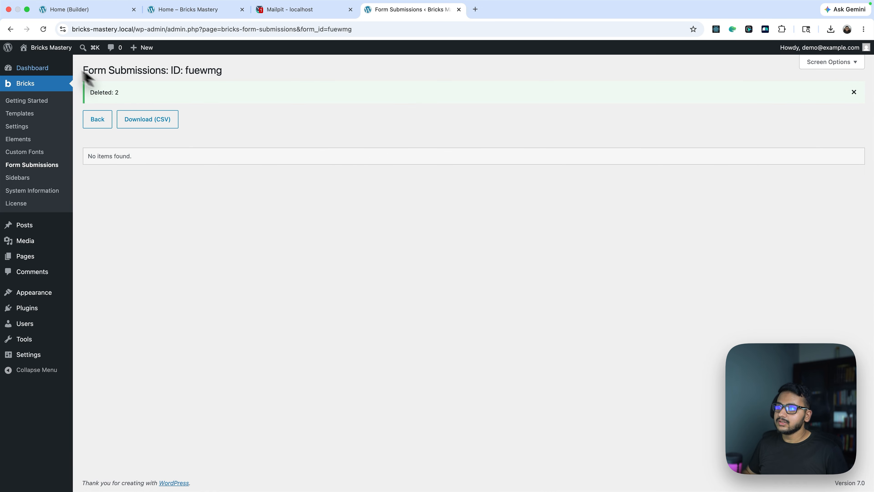
Submit the front-end registration form with a sample name and e-mail address
{"action": "left_click", "coordinate": [43, 29]}
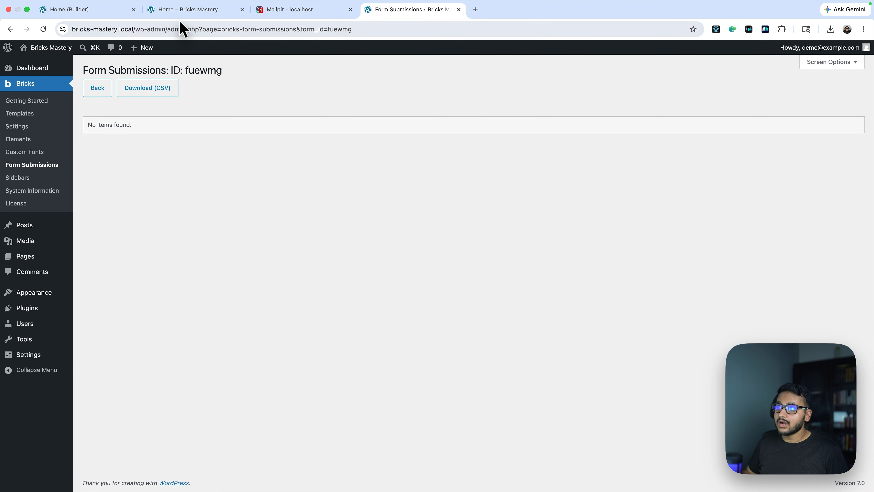
{"action": "left_click", "coordinate": [184, 10]}
{"action": "left_click", "coordinate": [230, 83]}
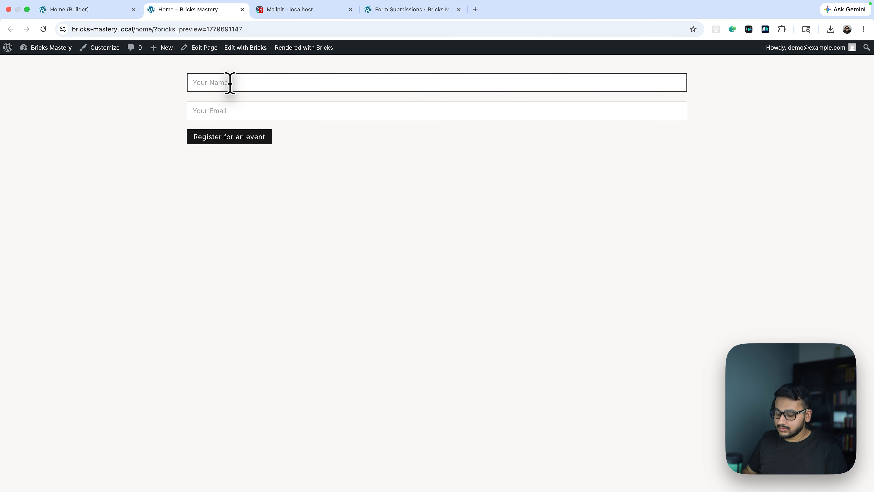
{"action": "type", "text": "john"}
{"action": "key", "text": "Tab"}
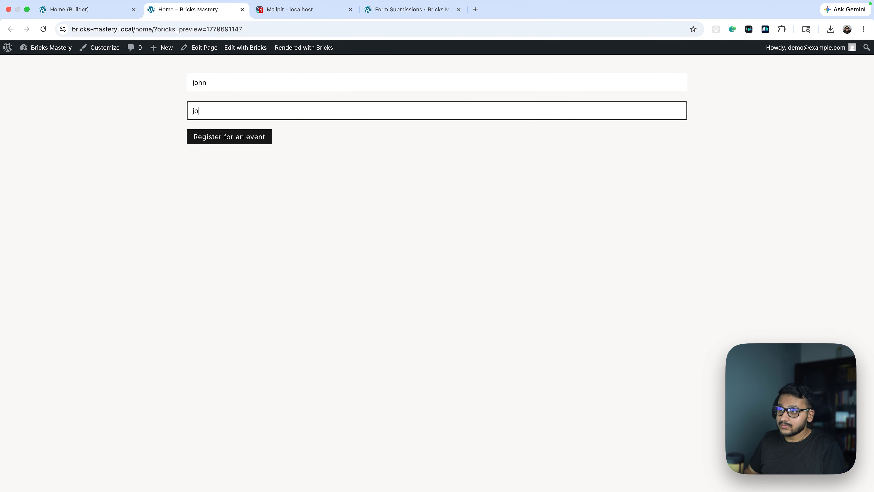
{"action": "type", "text": "john@example.co"}
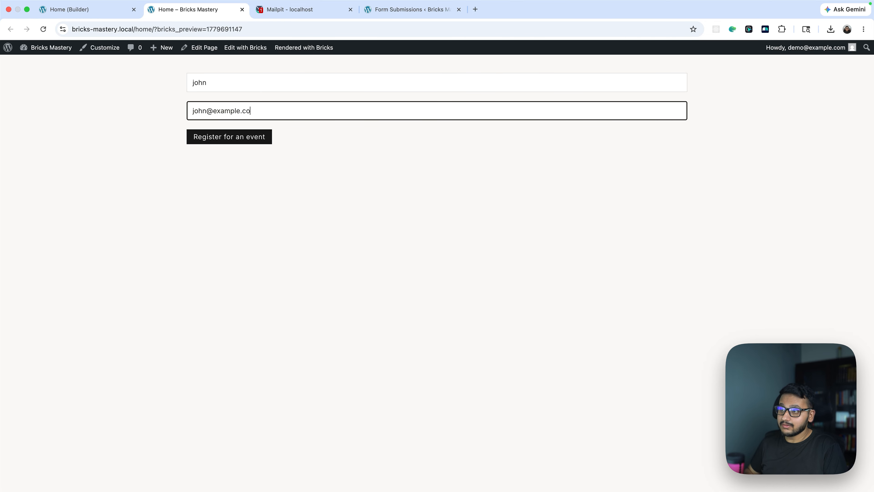
{"action": "type", "text": "m"}
{"action": "double_click", "coordinate": [228, 83]}
{"action": "left_click", "coordinate": [237, 133]}
{"action": "triple_click", "coordinate": [233, 111]}
{"action": "left_click", "coordinate": [236, 138]}
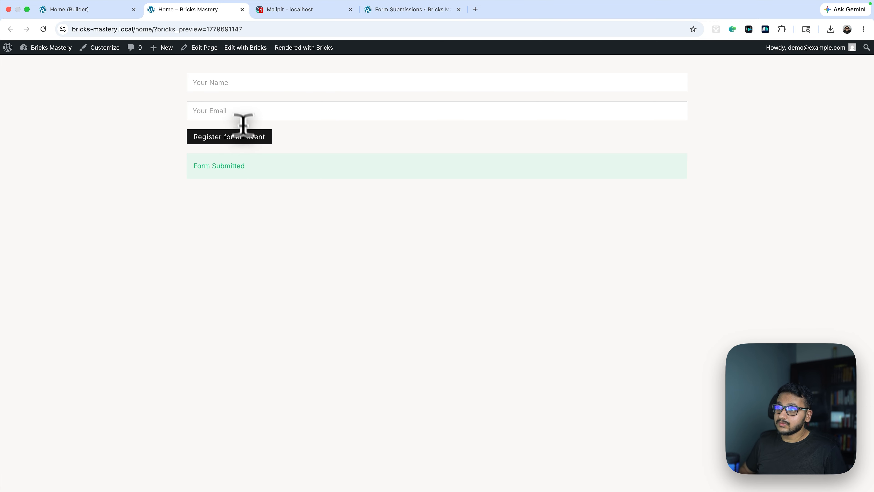
Submit a second registration with a different name and e-mail, and reload the submissions list
{"action": "left_click", "coordinate": [215, 84]}
{"action": "type", "text": "Edward"}
{"action": "left_click", "coordinate": [211, 107]}
{"action": "type", "text": "edward"}
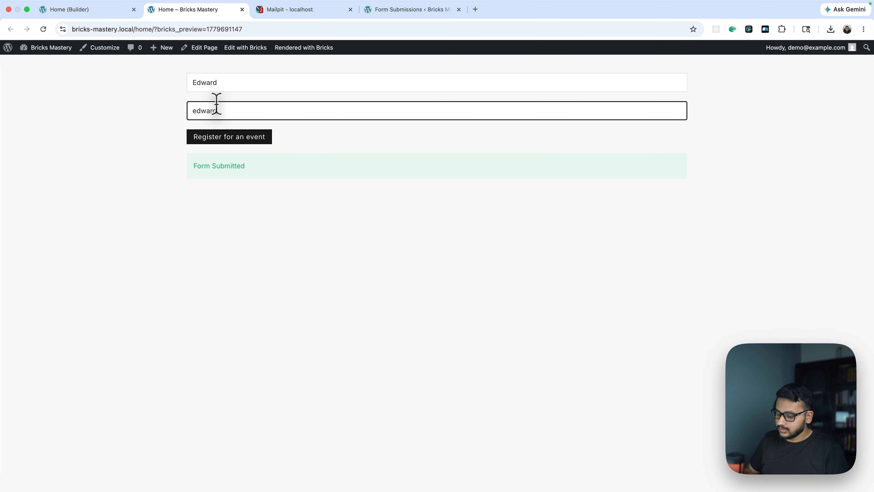
{"action": "type", "text": "2example.com"}
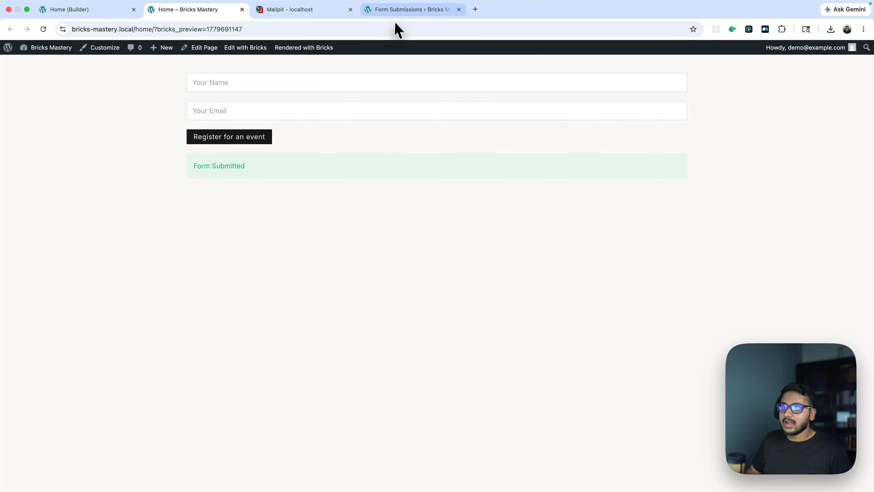
{"action": "left_click", "coordinate": [396, 12]}
{"action": "left_click", "coordinate": [43, 29]}
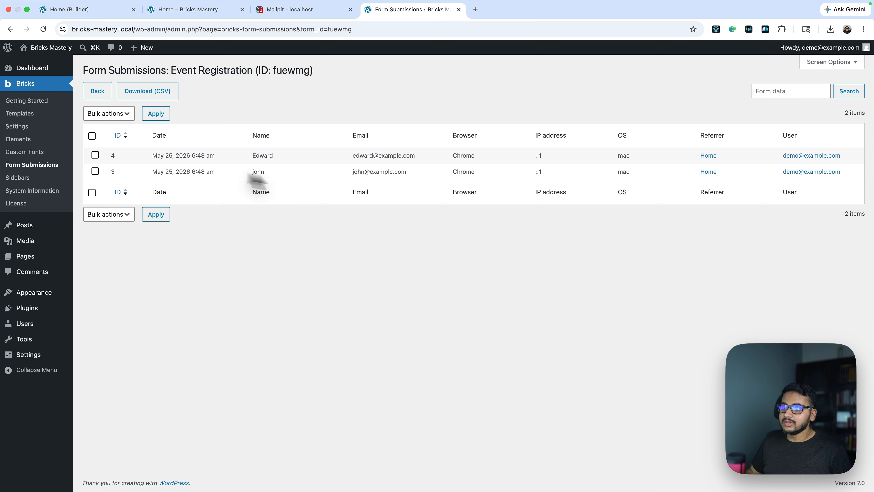
Try to submit a third registration with another name and e-mail address
{"action": "left_click", "coordinate": [203, 10]}
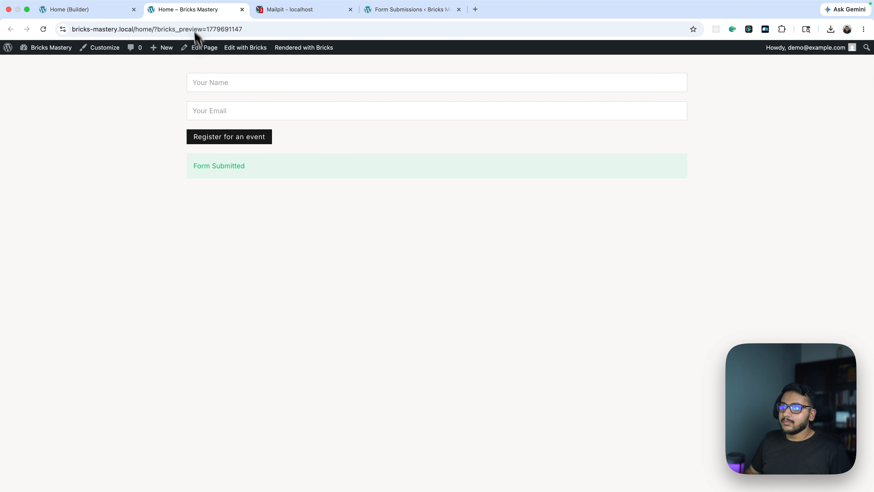
{"action": "left_click", "coordinate": [210, 80]}
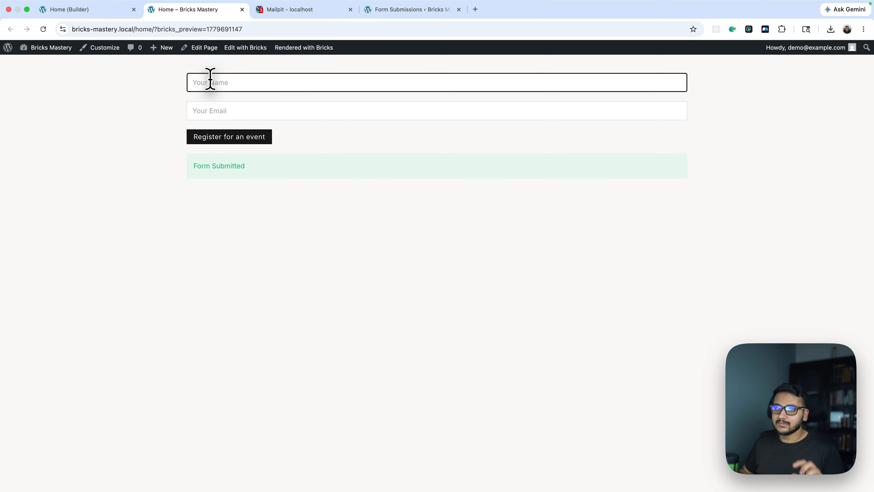
{"action": "type", "text": "Joh"}
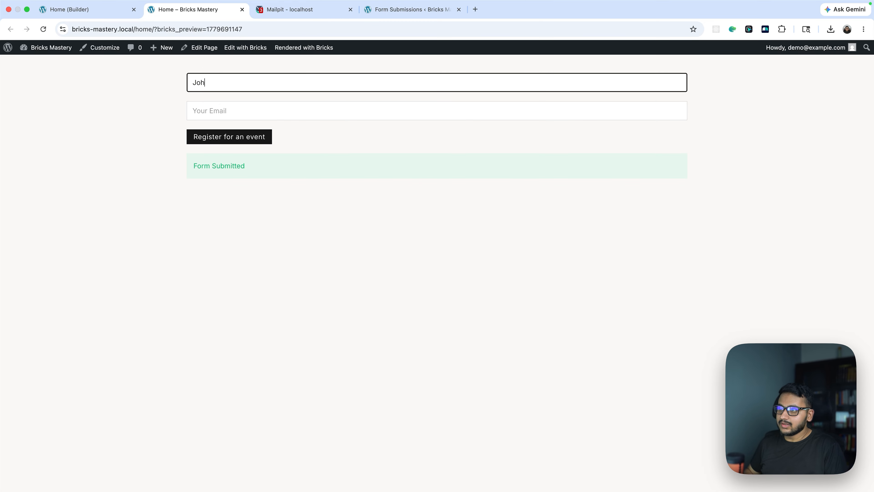
{"action": "type", "text": "E"}
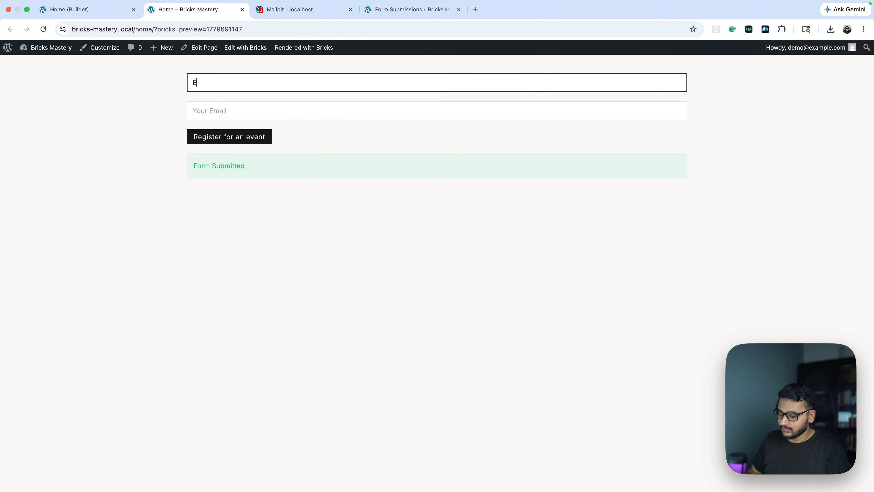
{"action": "key", "text": "Tab"}
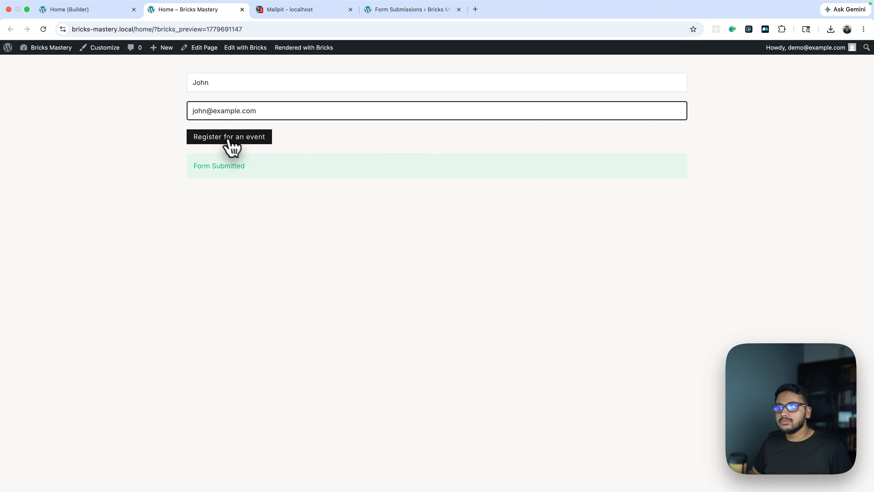
{"action": "left_click", "coordinate": [212, 137]}
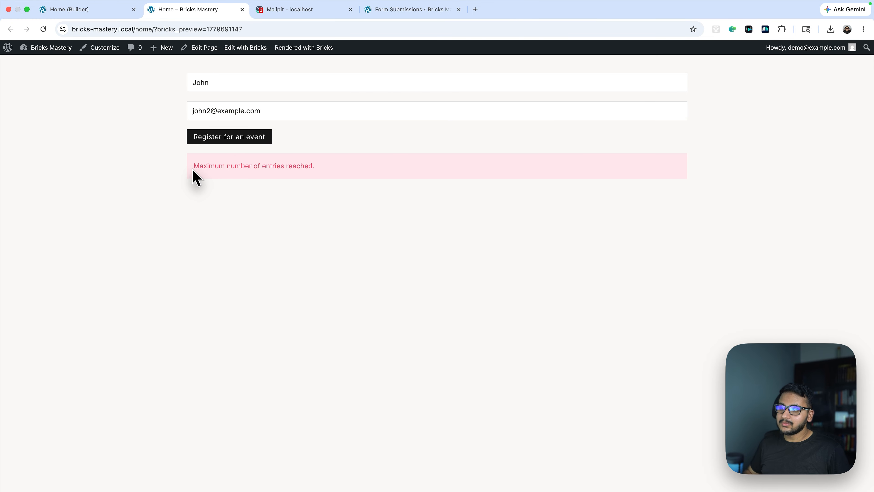
{"action": "left_click_drag", "start_coordinate": [192, 170], "coordinate": [347, 166]}
{"action": "left_click", "coordinate": [335, 166]}
Clear the form's maximum entries value in the builder
{"action": "left_click", "coordinate": [113, 10]}
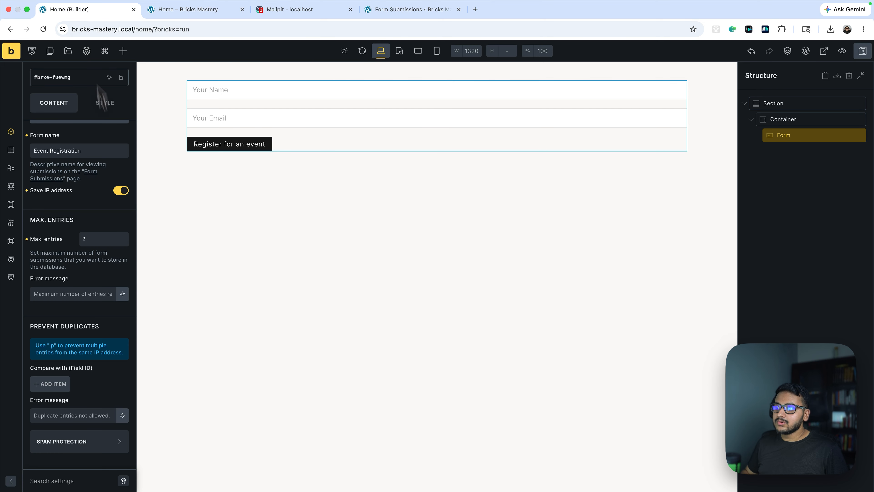
{"action": "left_click_drag", "start_coordinate": [87, 237], "coordinate": [82, 238]}
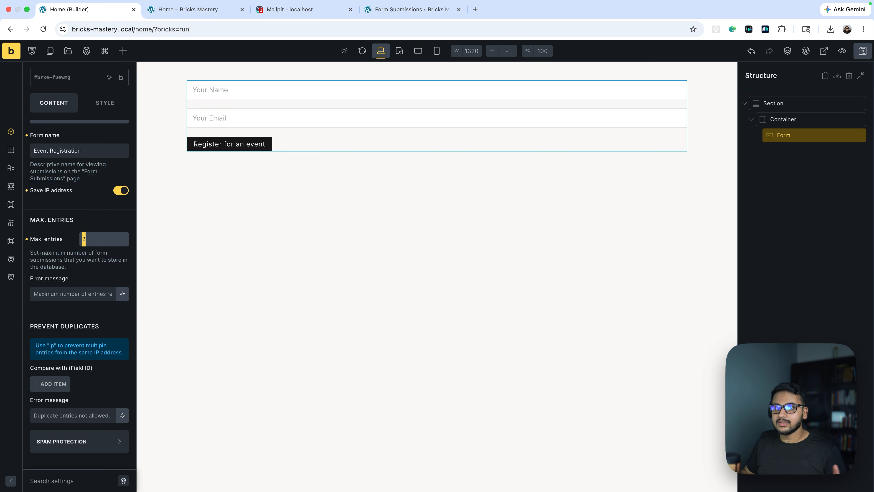
{"action": "key", "text": "BackSpace"}
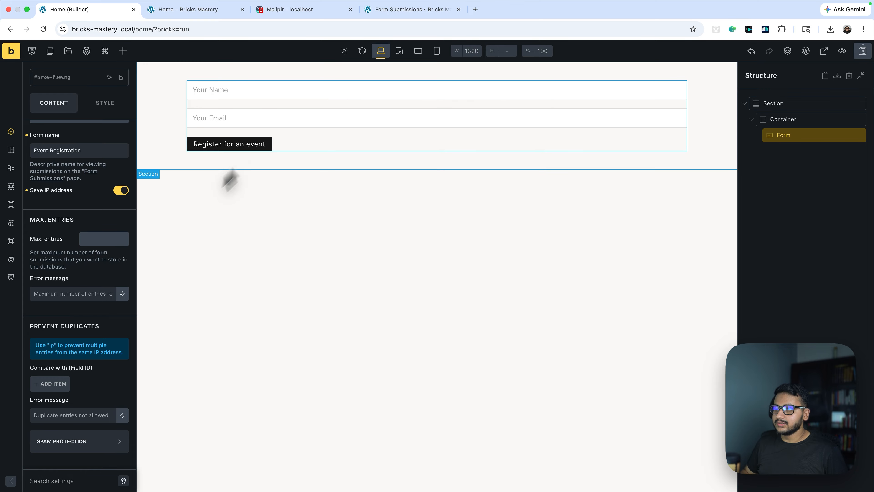
Try resubmitting the registration with the original e-mail address and reload the page
{"action": "left_click", "coordinate": [390, 9]}
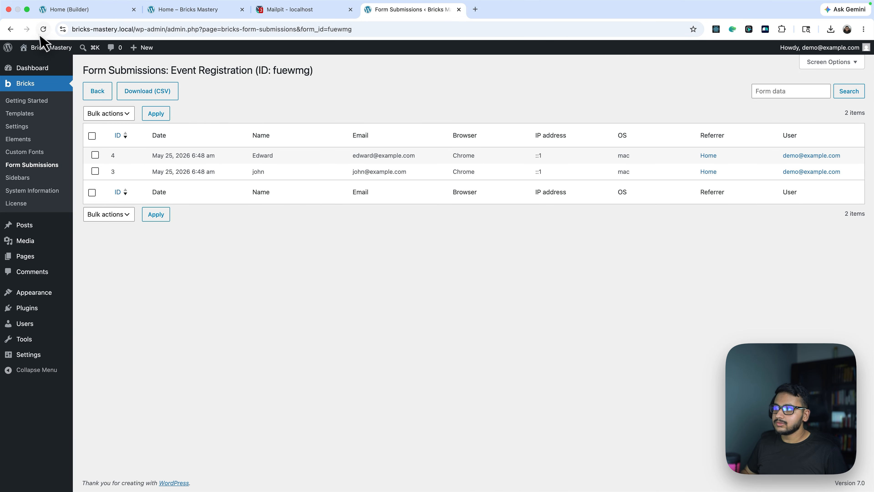
{"action": "left_click", "coordinate": [191, 14]}
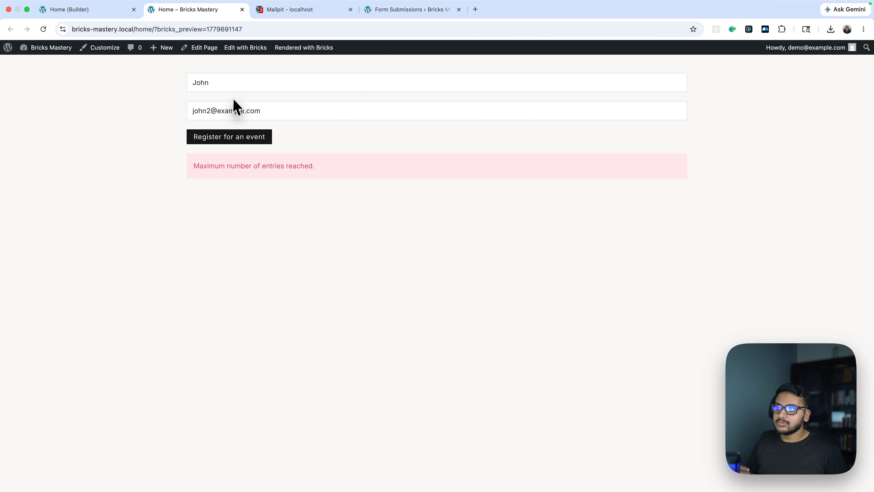
{"action": "left_click", "coordinate": [209, 111]}
{"action": "key", "text": "BackSpace"}
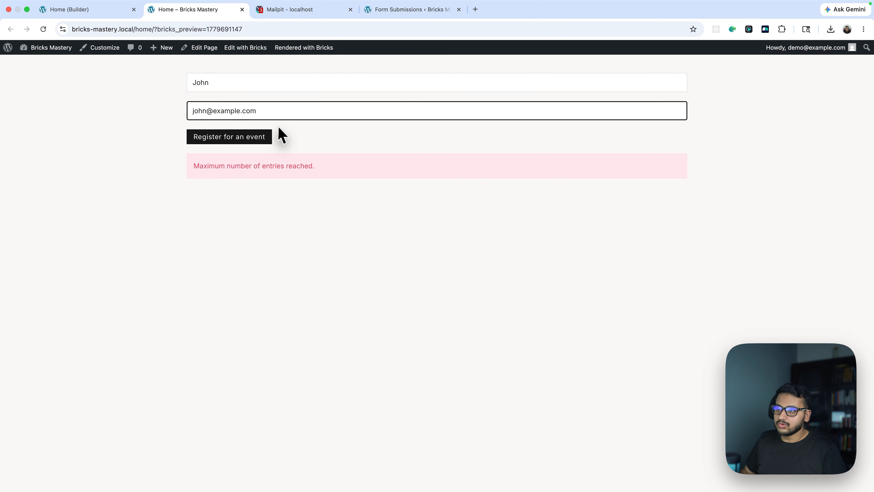
{"action": "left_click", "coordinate": [234, 139]}
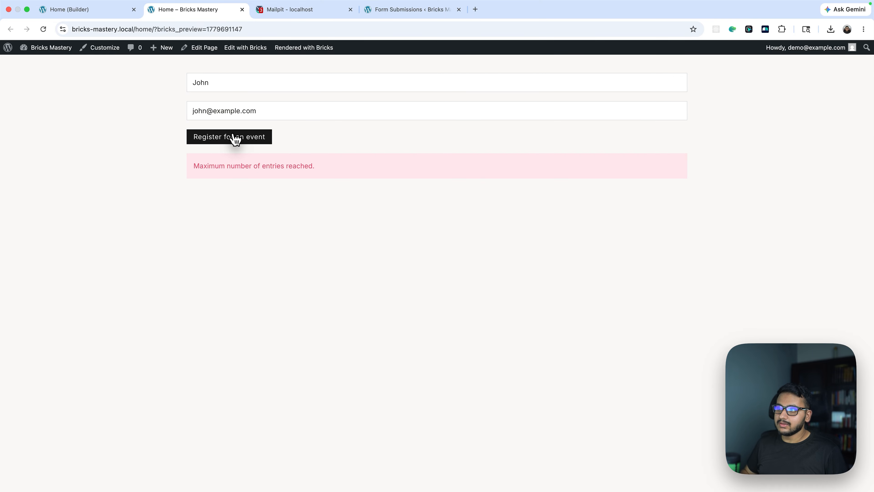
{"action": "triple_click", "coordinate": [232, 110]}
{"action": "key", "text": "super+r"}
{"action": "left_click", "coordinate": [212, 82]}
Save the page and submit the registration form again with the first name and e-mail address
{"action": "left_click", "coordinate": [88, 10]}
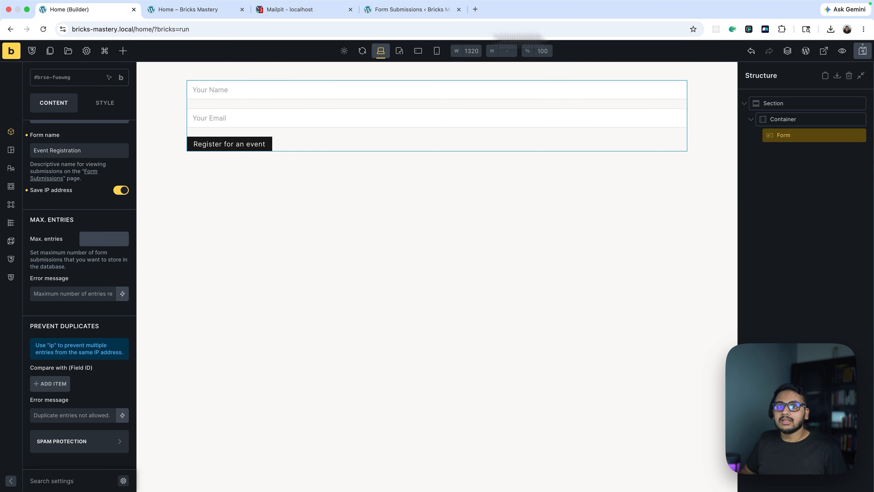
{"action": "left_click", "coordinate": [862, 52]}
{"action": "left_click", "coordinate": [205, 14]}
{"action": "left_click", "coordinate": [234, 83]}
{"action": "type", "text": "Joh"}
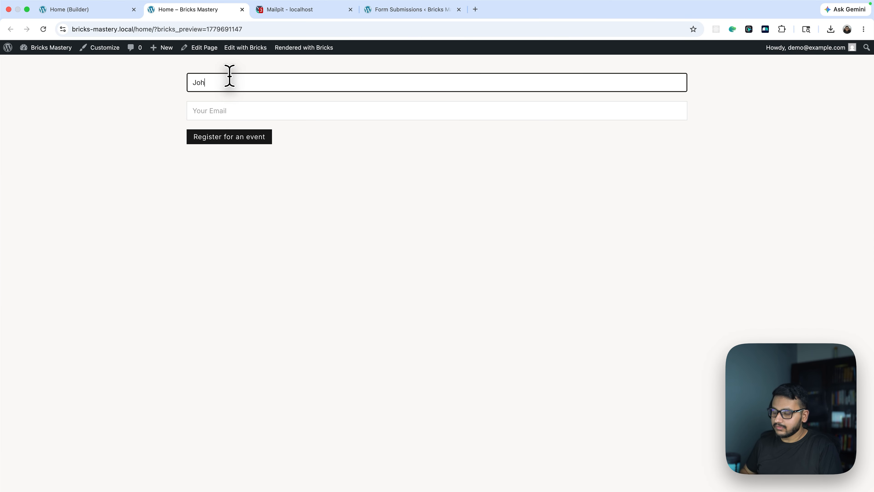
{"action": "type", "text": "n"}
{"action": "key", "text": "Tab"}
{"action": "type", "text": "john"}
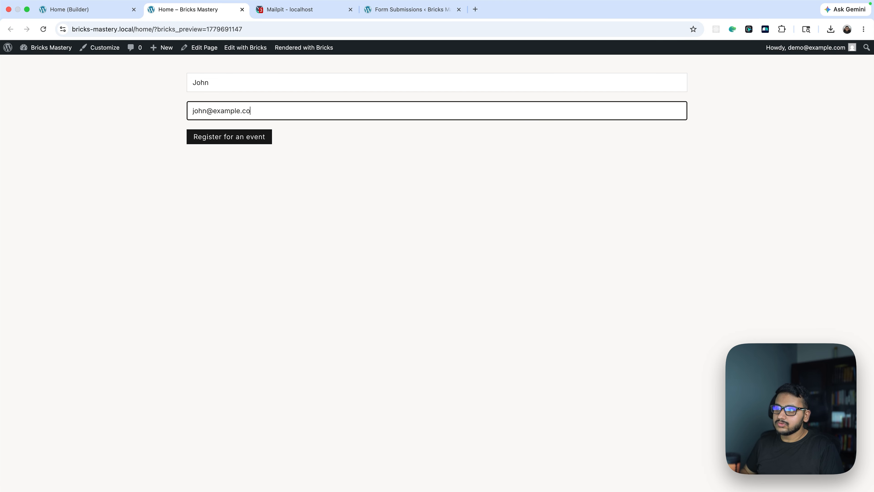
{"action": "left_click_drag", "start_coordinate": [187, 110], "coordinate": [289, 111]}
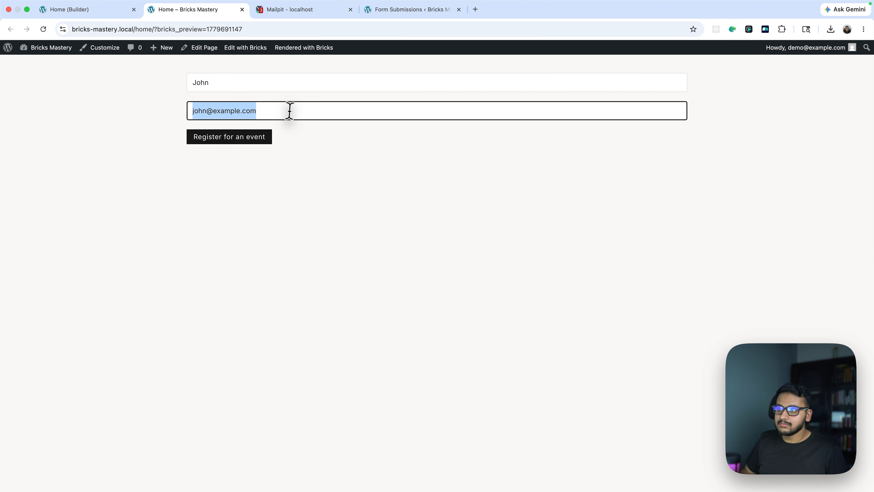
{"action": "left_click", "coordinate": [261, 140]}
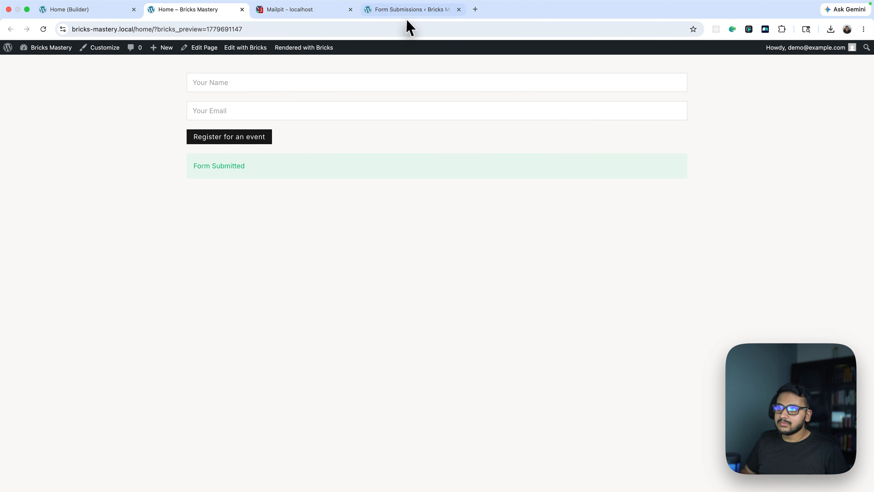
Reload the submissions list and review the name and e-mail entries
{"action": "left_click", "coordinate": [407, 9]}
{"action": "left_click", "coordinate": [43, 29]}
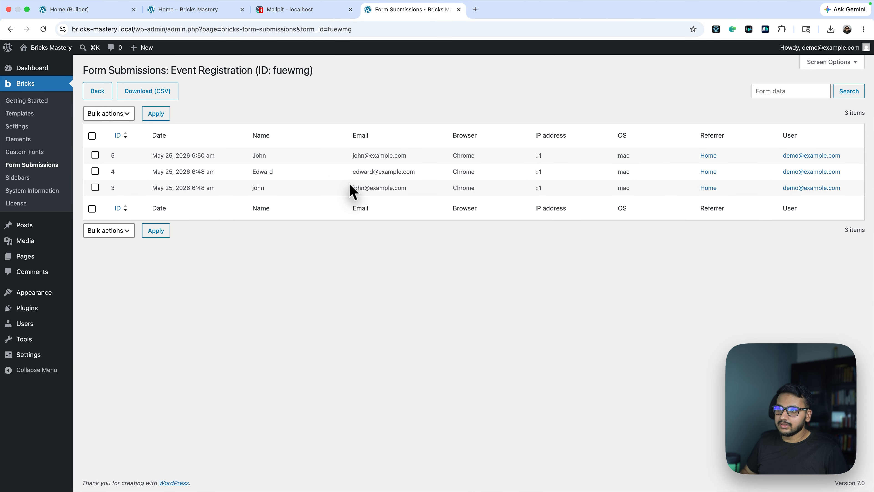
{"action": "left_click_drag", "start_coordinate": [354, 188], "coordinate": [411, 188]}
{"action": "left_click_drag", "start_coordinate": [342, 156], "coordinate": [424, 157]}
{"action": "left_click_drag", "start_coordinate": [365, 188], "coordinate": [410, 195]}
{"action": "left_click_drag", "start_coordinate": [411, 192], "coordinate": [331, 191]}
{"action": "left_click", "coordinate": [331, 191]}
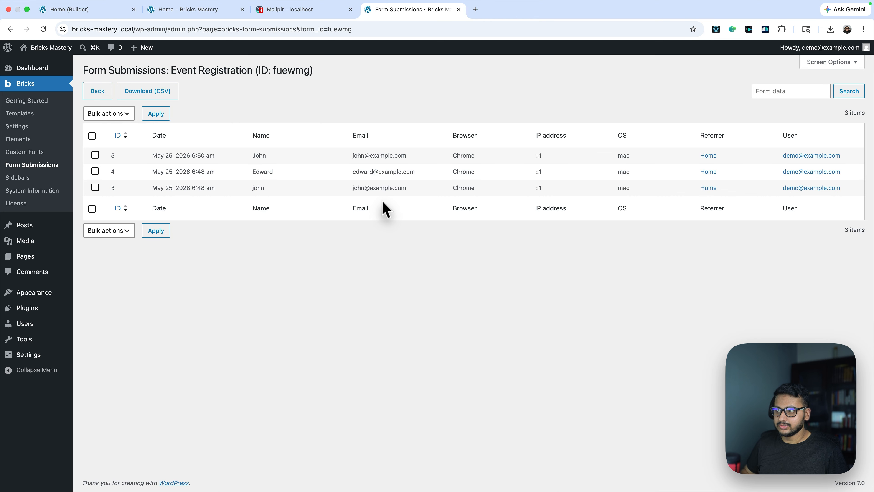
Add a comparison item under Prevent Duplicates in the form's Save Submission settings
{"action": "left_click", "coordinate": [82, 9]}
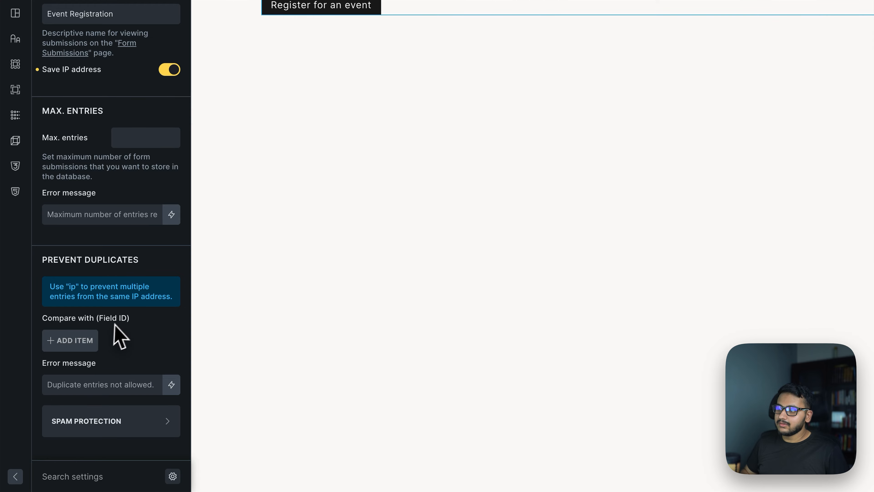
{"action": "left_click", "coordinate": [73, 341]}
{"action": "scroll", "coordinate": [110, 270], "scroll_direction": "up", "scroll_amount": 4}
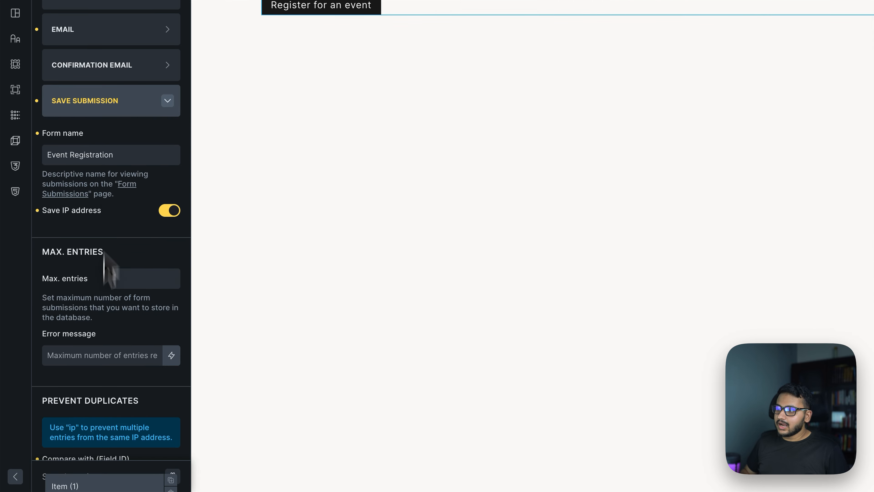
{"action": "scroll", "coordinate": [115, 289], "scroll_direction": "down", "scroll_amount": 4}
{"action": "scroll", "coordinate": [121, 324], "scroll_direction": "up", "scroll_amount": 6}
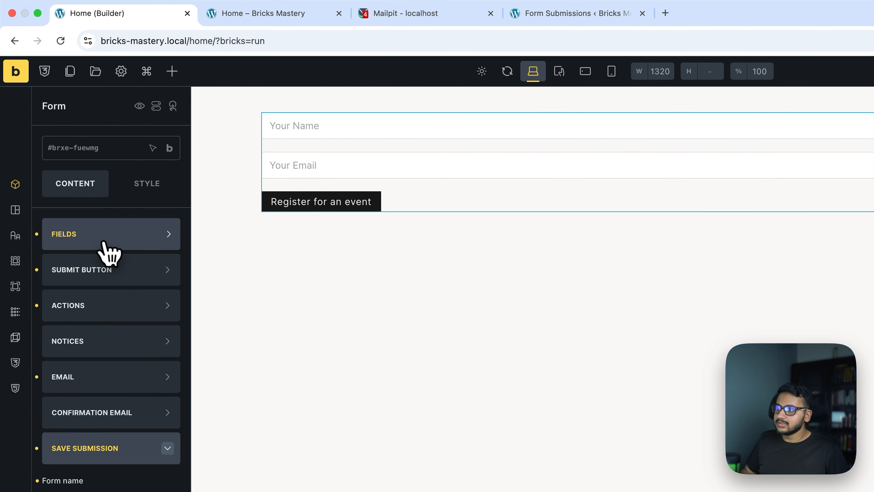
Open the form's Email field and copy its field ID 951010
{"action": "left_click", "coordinate": [84, 243]}
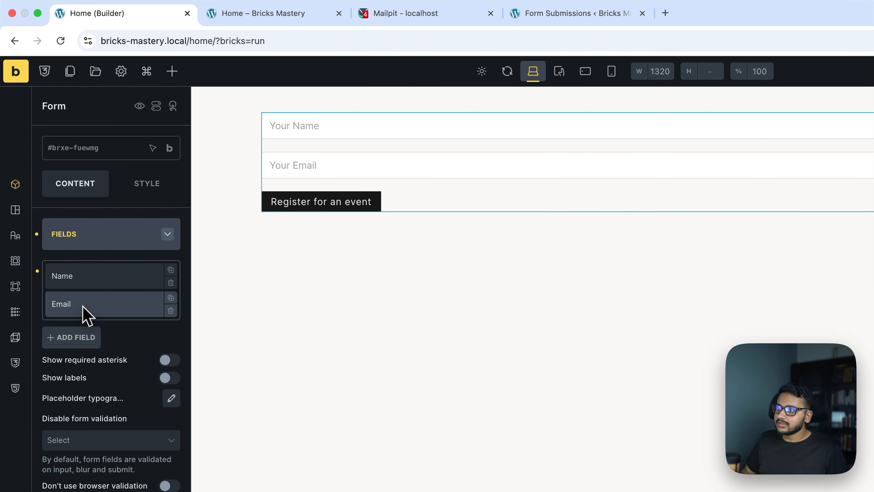
{"action": "left_click", "coordinate": [83, 306]}
{"action": "scroll", "coordinate": [92, 353], "scroll_direction": "down", "scroll_amount": 15}
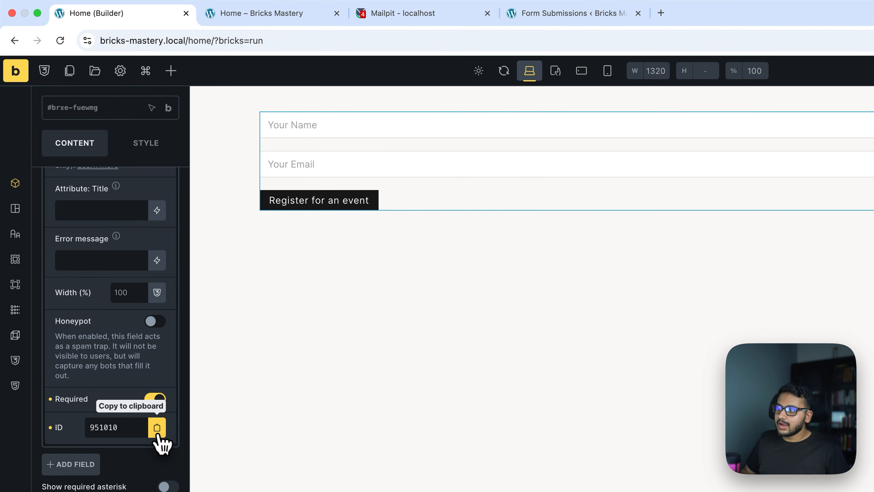
{"action": "left_click", "coordinate": [157, 428]}
Set the duplicate comparison item's Field ID to 951010 and save the page
{"action": "scroll", "coordinate": [72, 360], "scroll_direction": "down", "scroll_amount": 10}
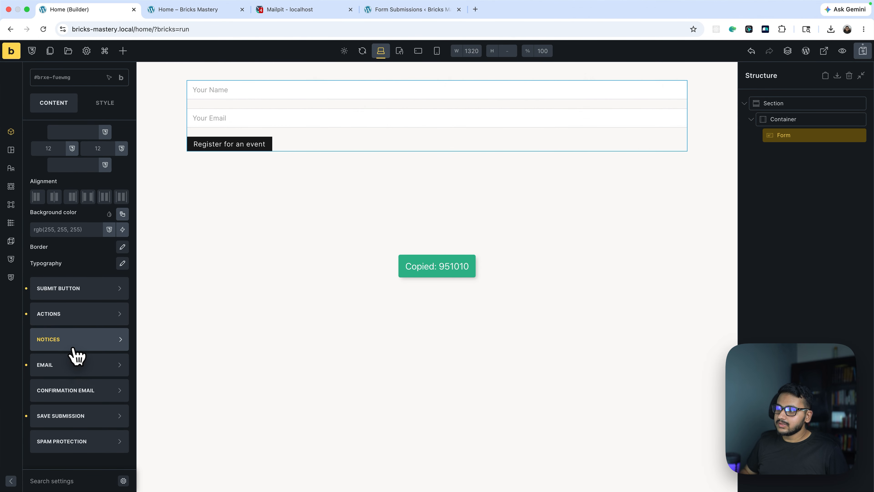
{"action": "left_click", "coordinate": [78, 415]}
{"action": "scroll", "coordinate": [71, 363], "scroll_direction": "down", "scroll_amount": 2}
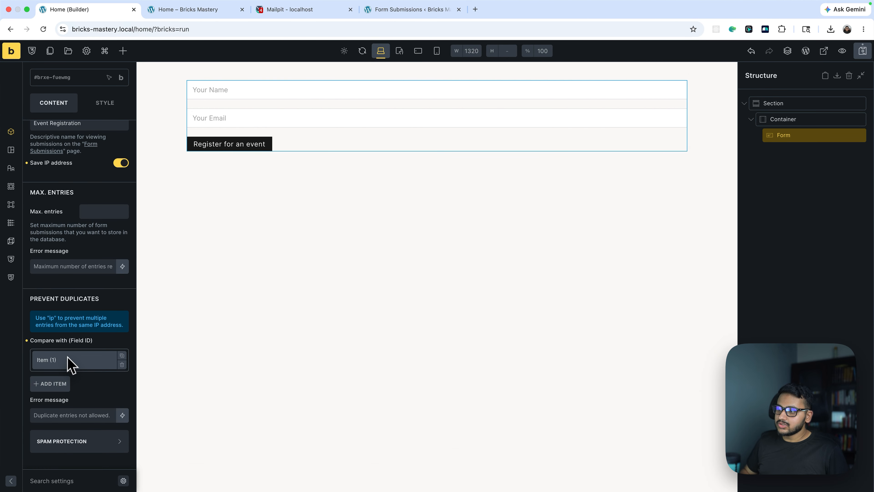
{"action": "left_click", "coordinate": [56, 360]}
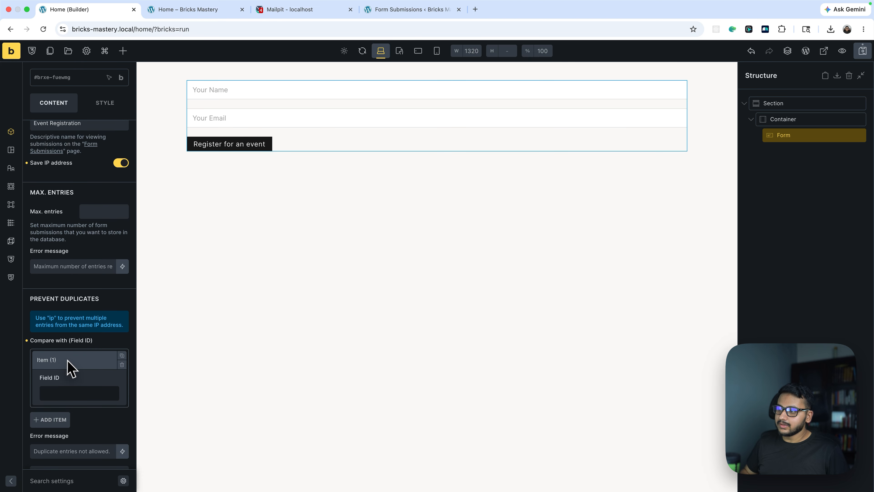
{"action": "scroll", "coordinate": [68, 365], "scroll_direction": "down", "scroll_amount": 3}
{"action": "left_click", "coordinate": [63, 357]}
{"action": "key", "text": "super+v"}
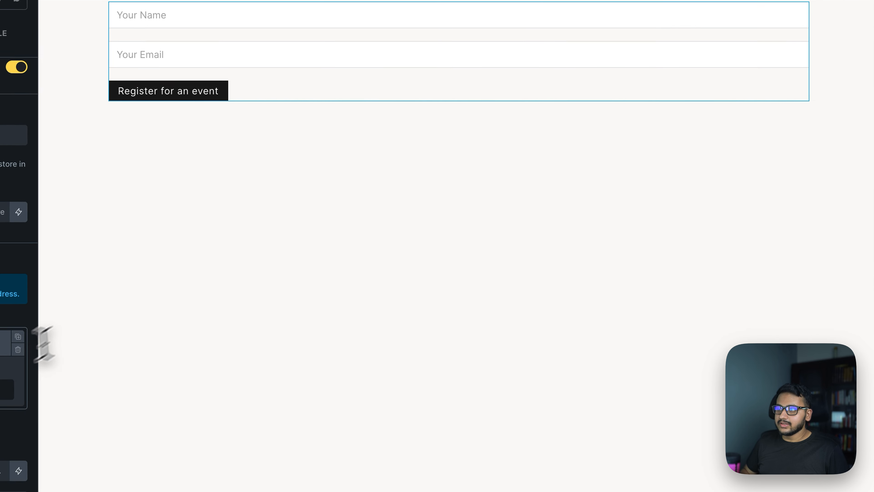
{"action": "key", "text": "super+s"}
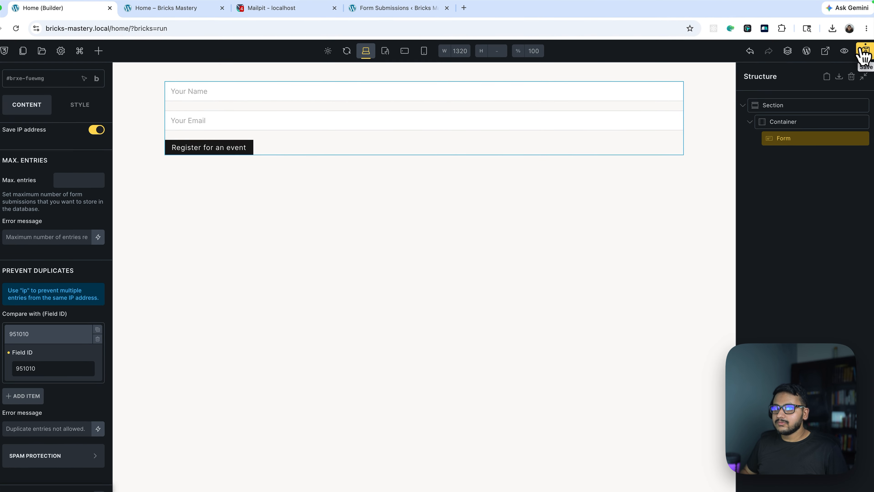
Submit the registration form on the front end again with the first name and same e-mail address
{"action": "left_click", "coordinate": [182, 16]}
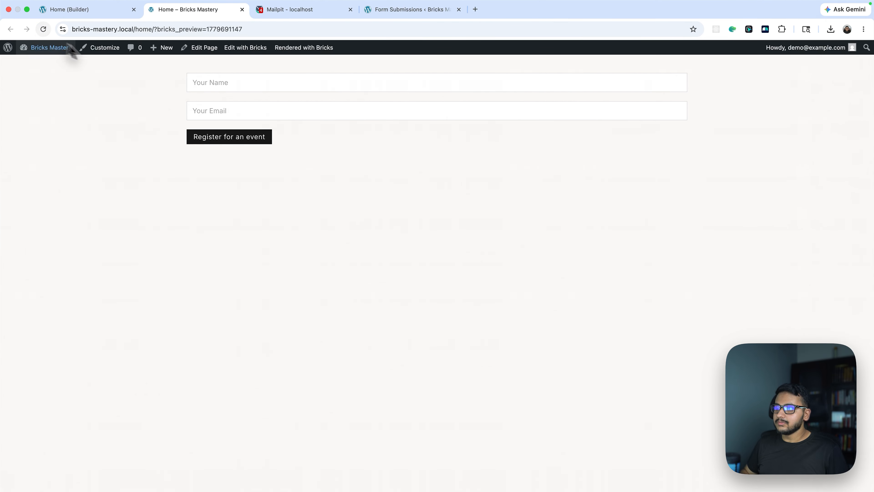
{"action": "left_click", "coordinate": [236, 82]}
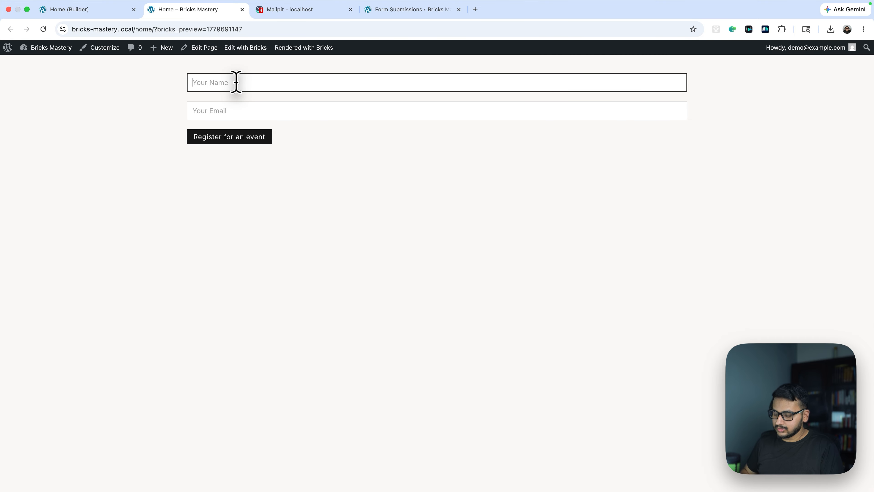
{"action": "key", "text": "Tab"}
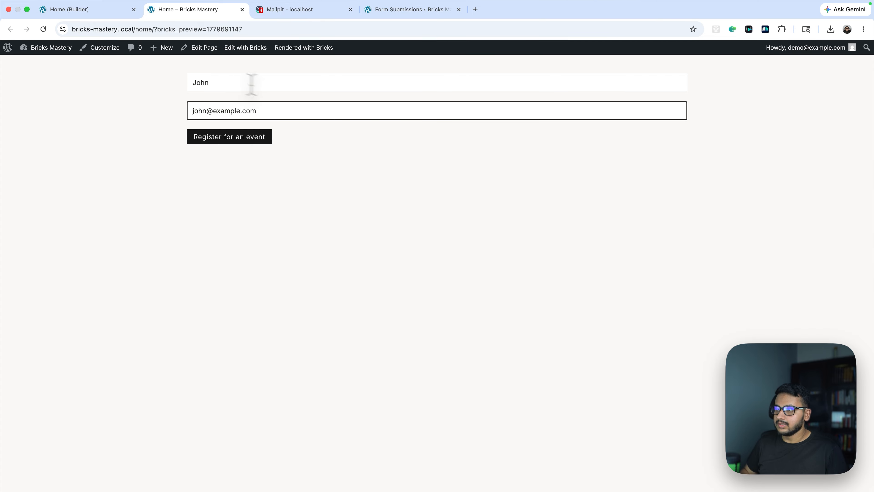
{"action": "left_click", "coordinate": [250, 139]}
{"action": "left_click_drag", "start_coordinate": [194, 170], "coordinate": [297, 170]}
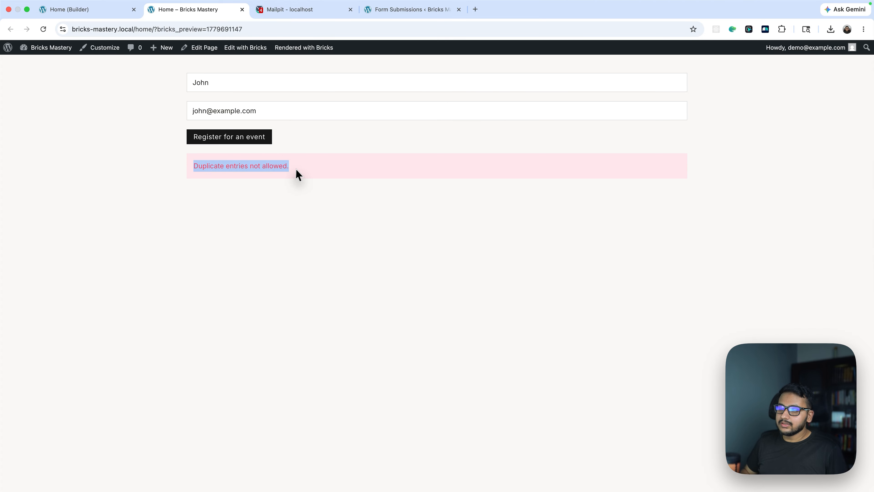
Bulk delete the newest submission, ID 5, from the Event Registration submissions list and reload it
{"action": "left_click", "coordinate": [409, 9]}
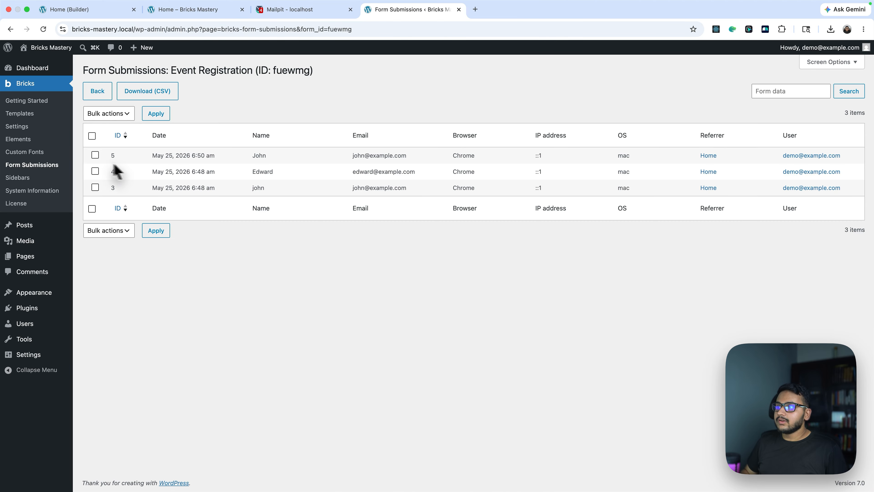
{"action": "left_click", "coordinate": [95, 155]}
{"action": "left_click", "coordinate": [92, 135]}
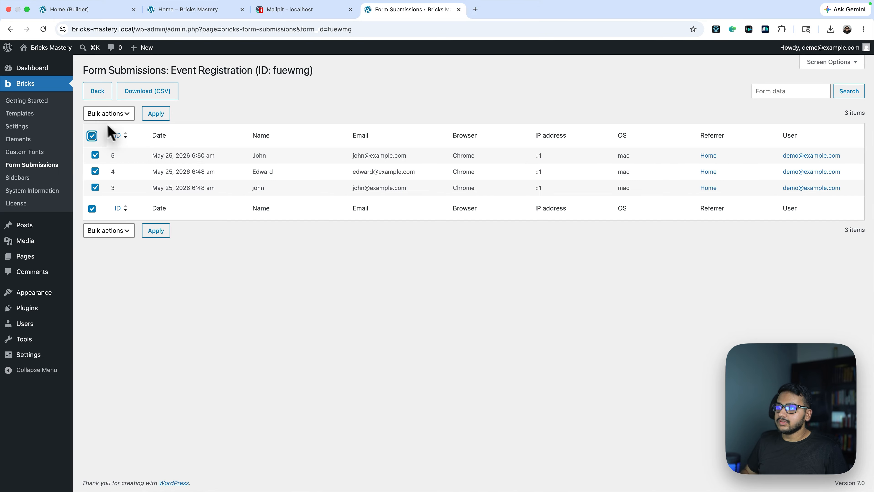
{"action": "left_click", "coordinate": [95, 155]}
{"action": "left_click", "coordinate": [95, 171]}
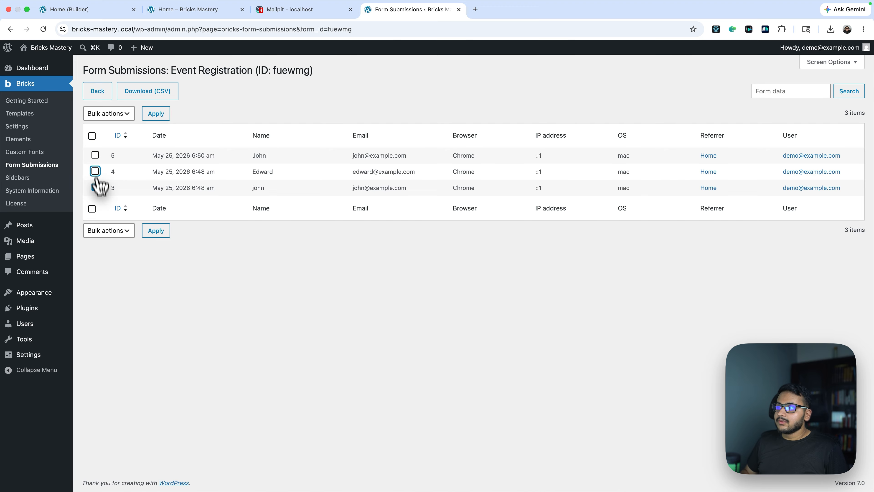
{"action": "left_click", "coordinate": [95, 187]}
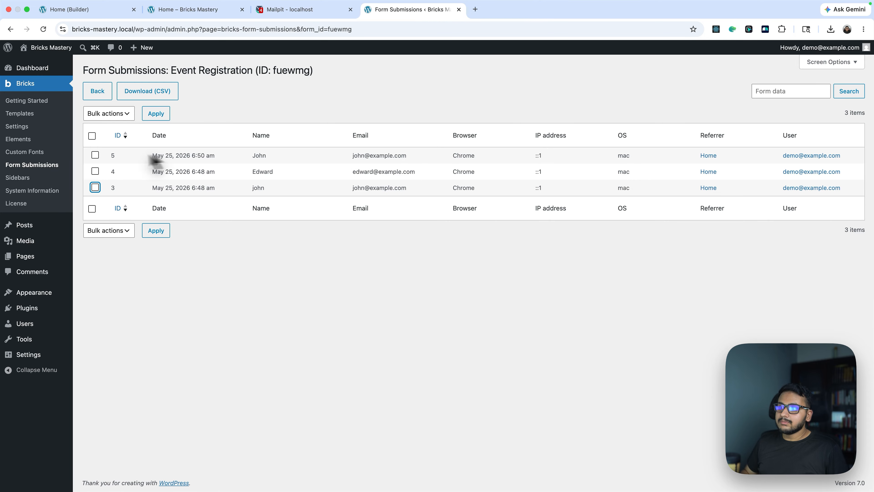
{"action": "left_click", "coordinate": [95, 155]}
{"action": "left_click", "coordinate": [108, 113]}
{"action": "left_click", "coordinate": [107, 130]}
{"action": "left_click", "coordinate": [156, 115]}
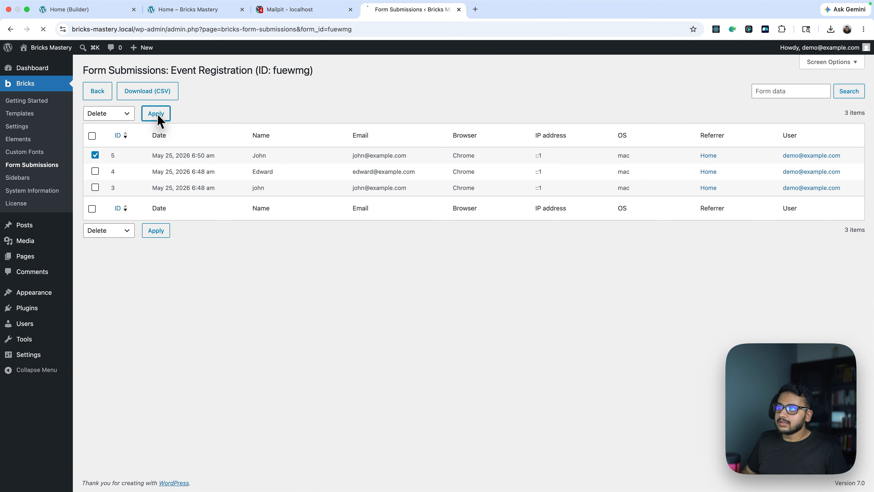
{"action": "left_click", "coordinate": [43, 29]}
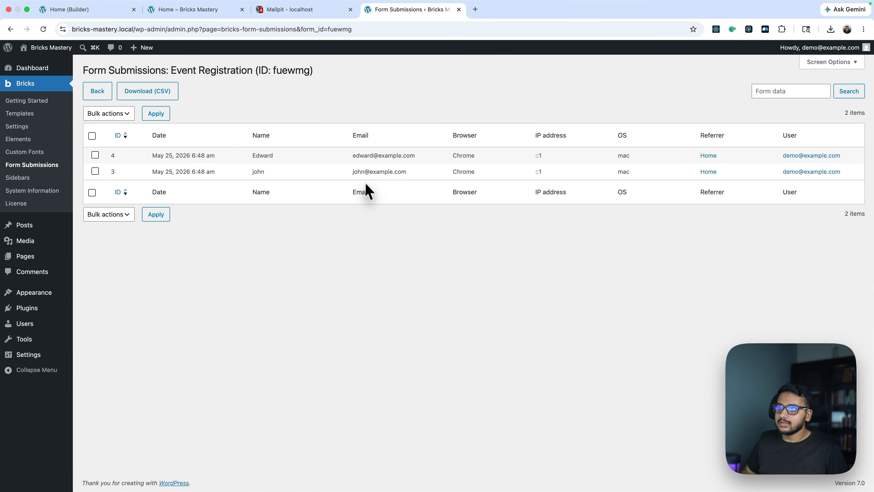
Resubmit the registration form with the same name and e-mail address
{"action": "left_click", "coordinate": [193, 9]}
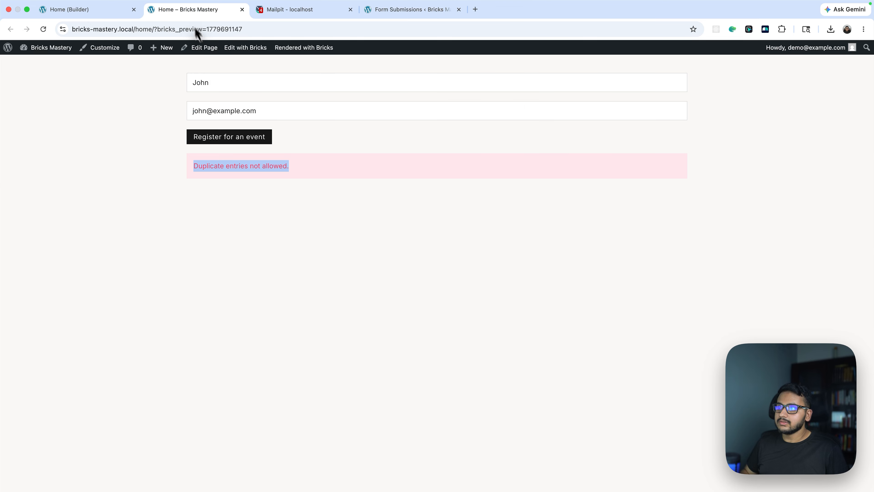
{"action": "left_click", "coordinate": [231, 134]}
{"action": "mouse_move", "coordinate": [193, 167]}
{"action": "left_mouse_down"}
{"action": "mouse_move", "coordinate": [317, 166]}
{"action": "mouse_move", "coordinate": [189, 164]}
{"action": "left_mouse_up"}
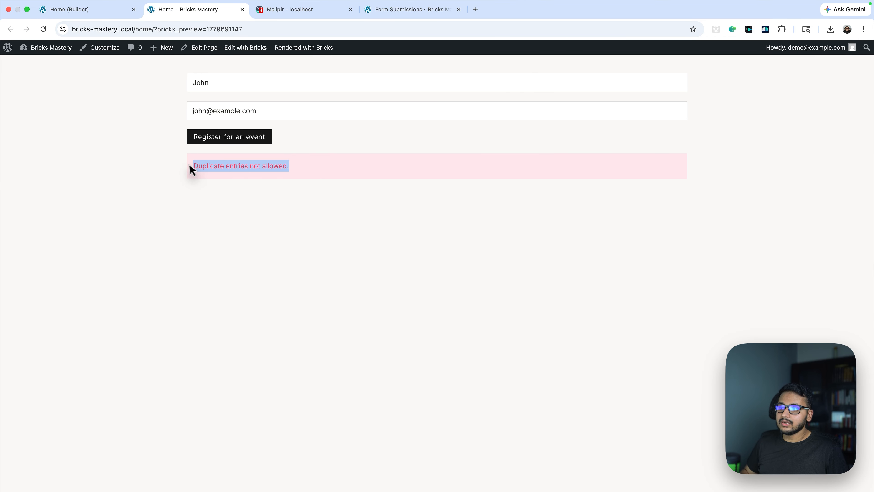
{"action": "left_click", "coordinate": [188, 167]}
{"action": "left_click", "coordinate": [90, 9]}
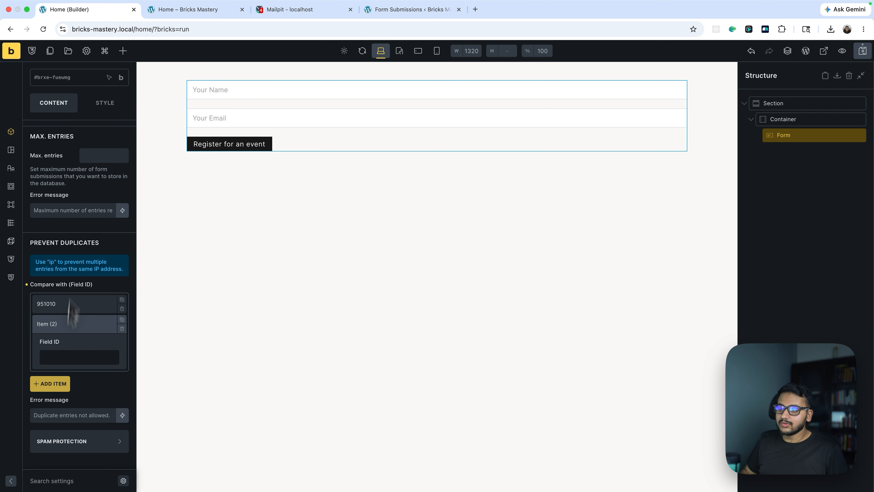
{"action": "left_click", "coordinate": [61, 356]}
{"action": "type", "text": "i"}
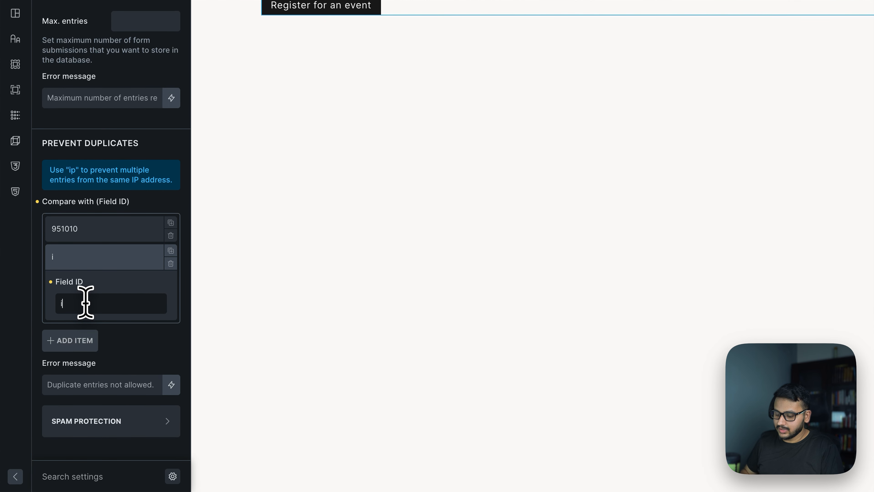
{"action": "type", "text": "p"}
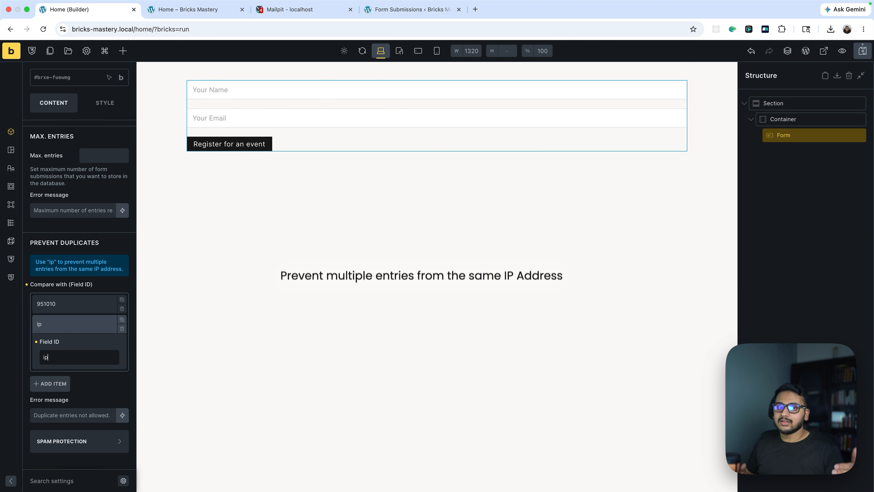
{"action": "left_click", "coordinate": [57, 330]}
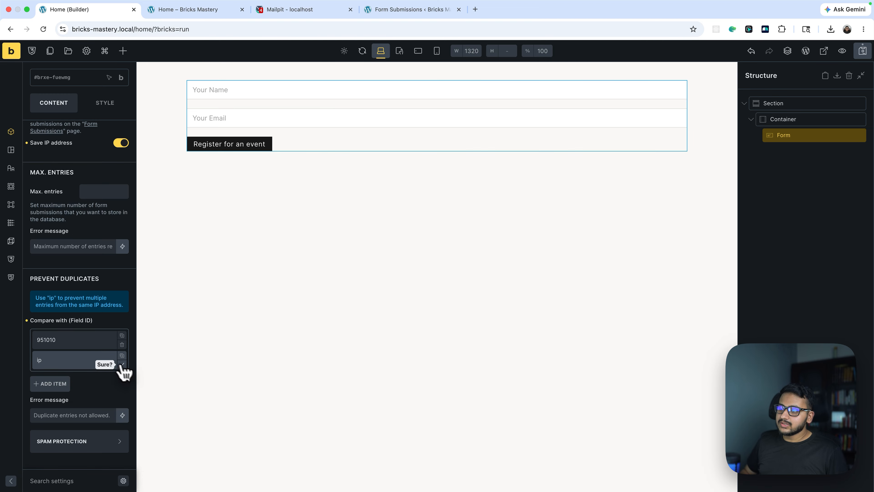
{"action": "left_click", "coordinate": [122, 365]}
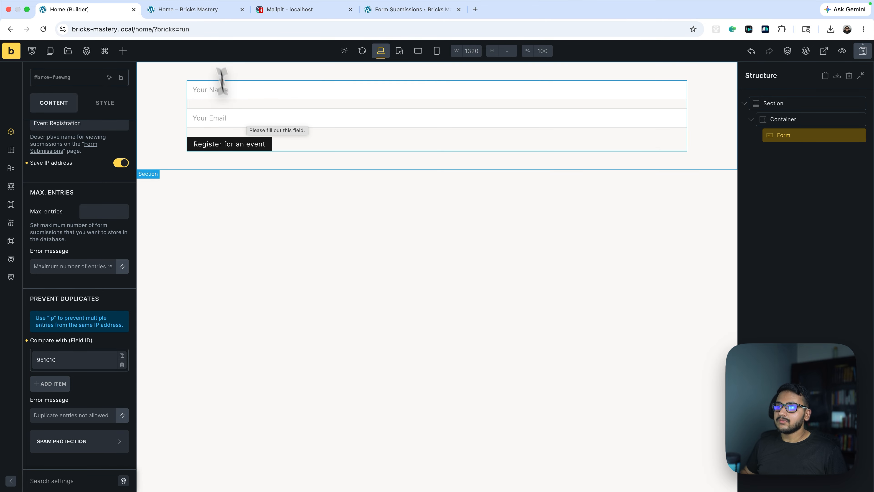
Compare the e-mail entered on the form with the e-mails in the submissions list
{"action": "left_click", "coordinate": [188, 9]}
{"action": "left_click_drag", "start_coordinate": [257, 111], "coordinate": [179, 105]}
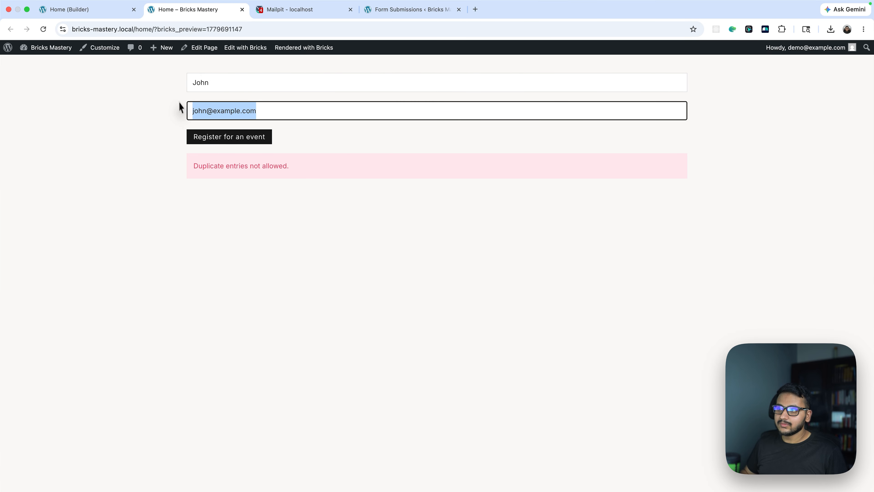
{"action": "left_click", "coordinate": [149, 121]}
{"action": "left_click", "coordinate": [392, 14]}
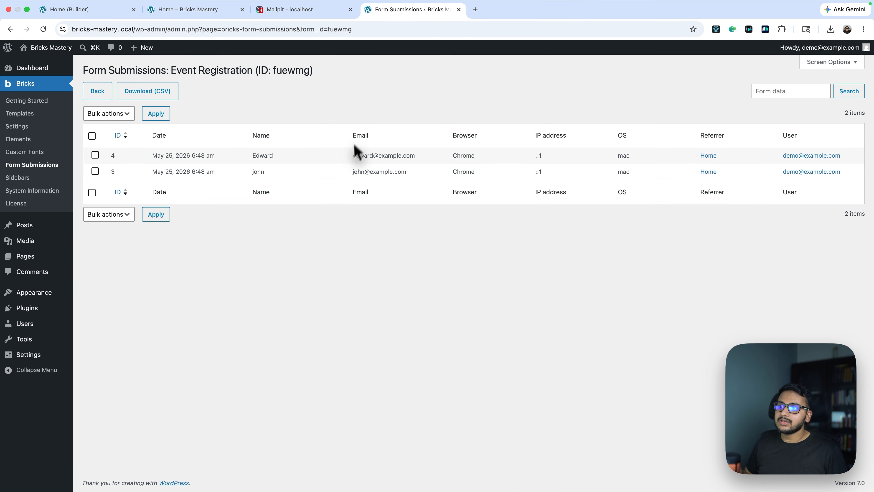
{"action": "left_click_drag", "start_coordinate": [349, 172], "coordinate": [413, 174]}
{"action": "left_click", "coordinate": [416, 176]}
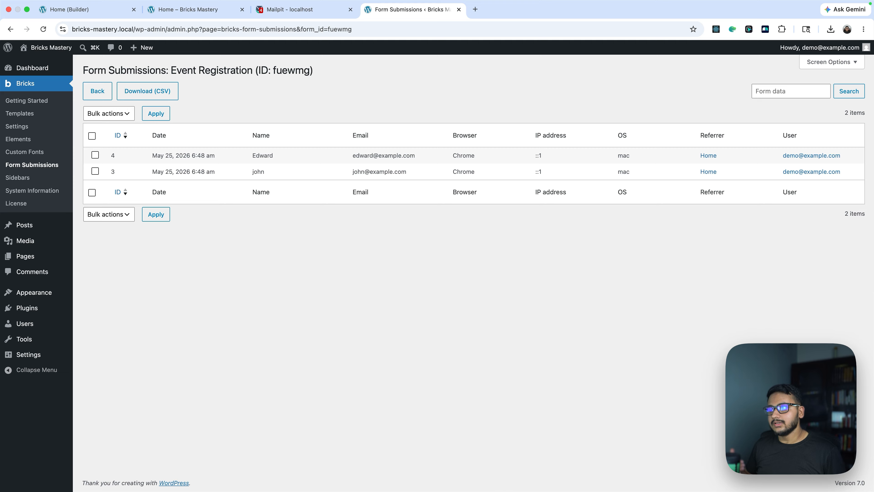
Save the page in the builder and deselect the form
{"action": "left_click", "coordinate": [172, 9]}
{"action": "left_click", "coordinate": [86, 10]}
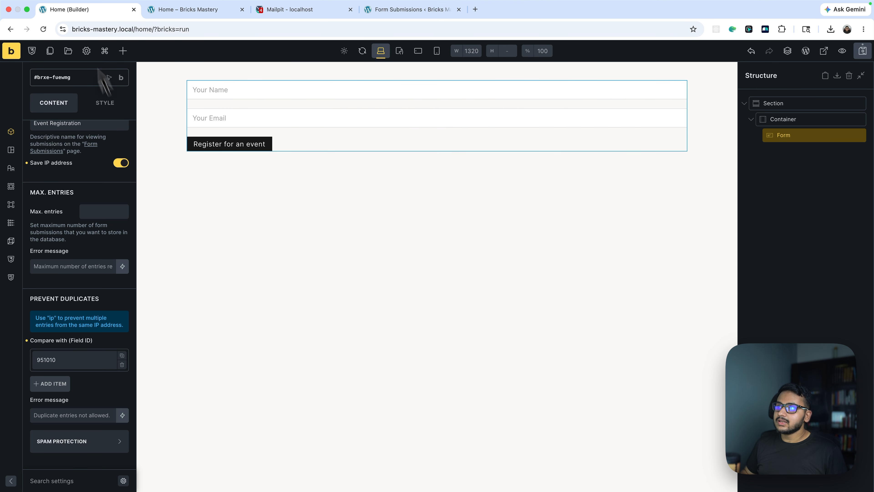
{"action": "key", "text": "super+s"}
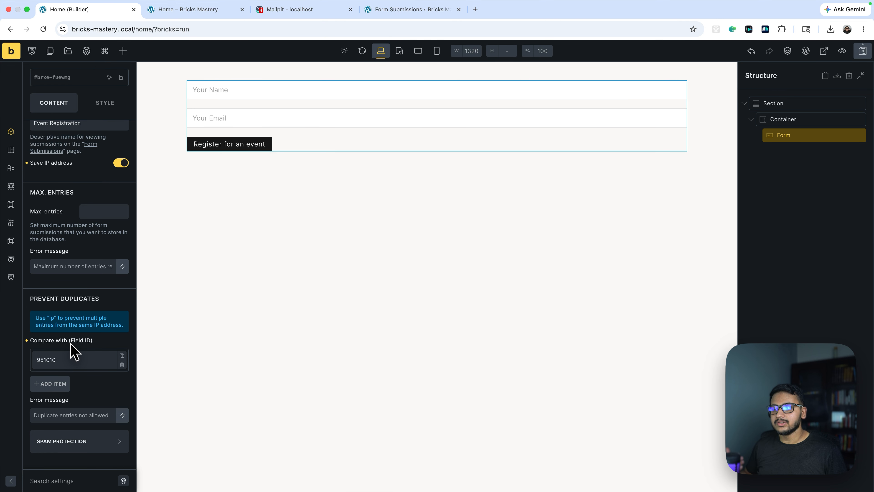
{"action": "left_click", "coordinate": [828, 465]}
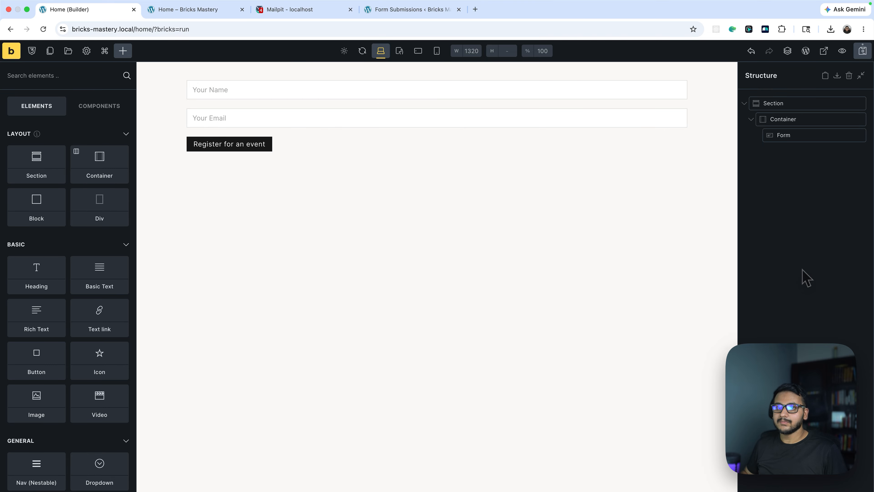
Return to the form submissions overview and review the Event Registration entry count
{"action": "left_click", "coordinate": [411, 11]}
{"action": "left_click", "coordinate": [97, 90]}
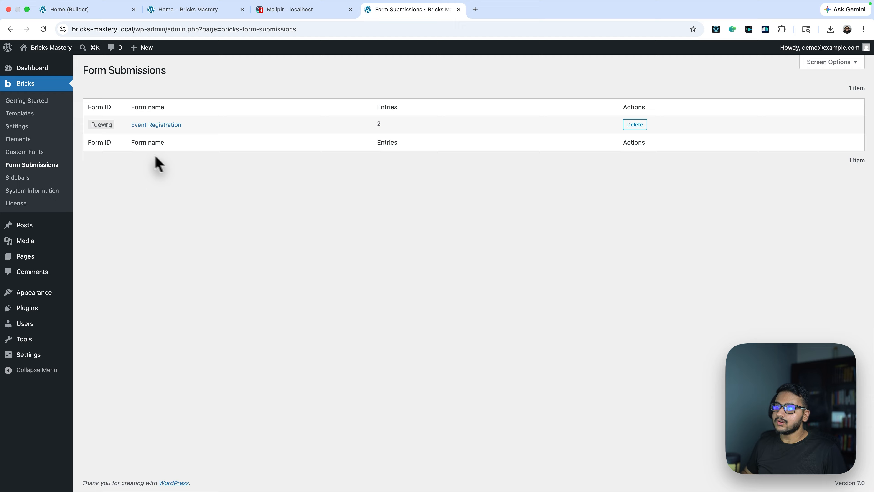
{"action": "double_click", "coordinate": [380, 123]}
{"action": "left_click", "coordinate": [404, 187]}
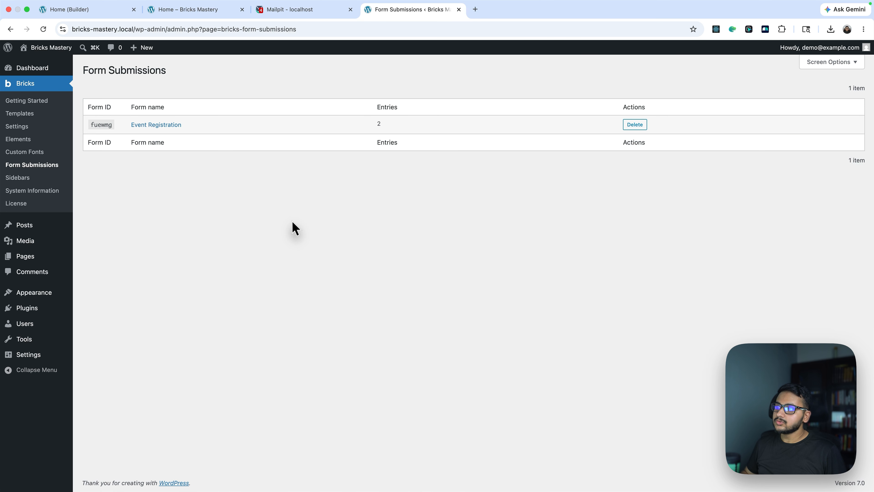
Reset the form submissions database table in the Bricks settings and save the settings
{"action": "left_click", "coordinate": [19, 127]}
{"action": "scroll", "coordinate": [188, 275], "scroll_direction": "down", "scroll_amount": 15}
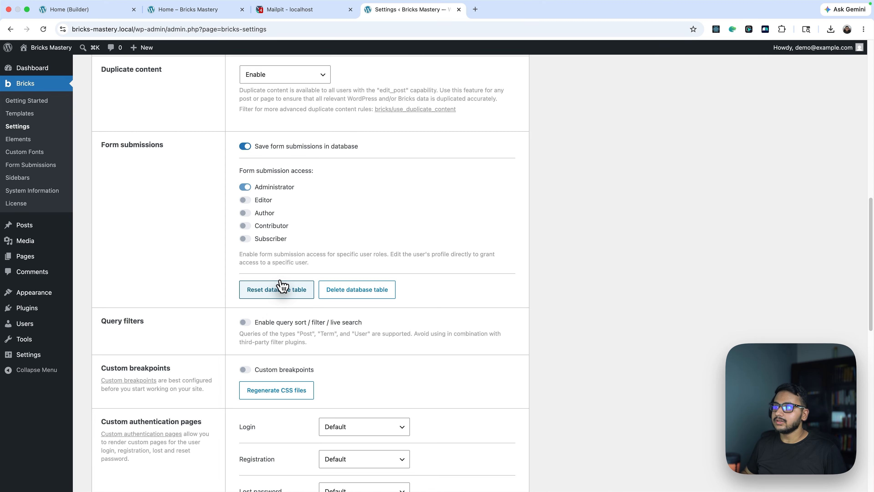
{"action": "left_click", "coordinate": [271, 287]}
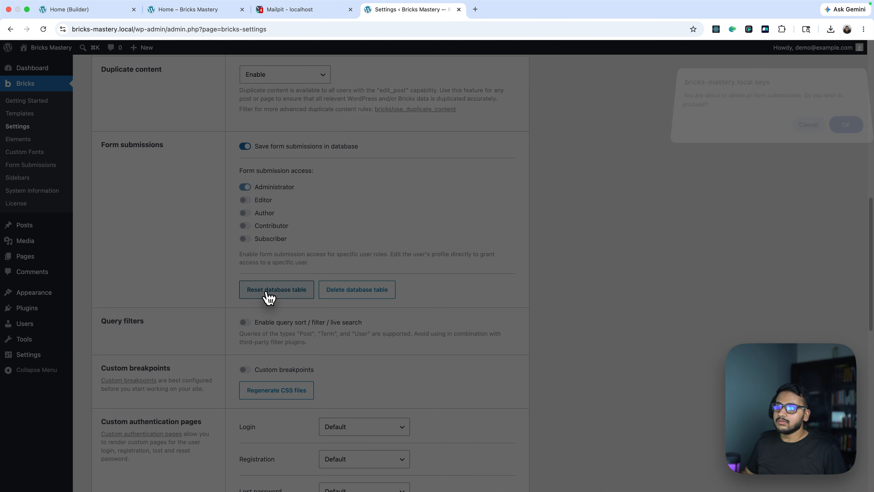
{"action": "left_click", "coordinate": [514, 96]}
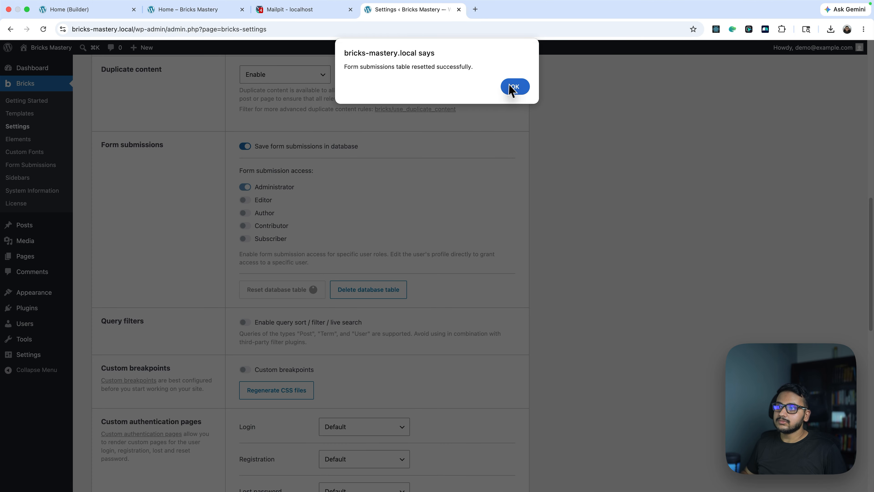
{"action": "left_click", "coordinate": [515, 87]}
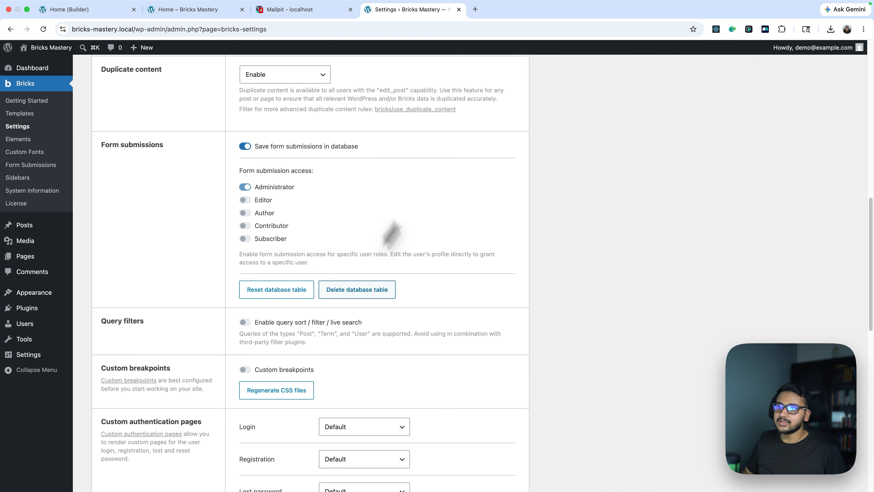
{"action": "scroll", "coordinate": [174, 415], "scroll_direction": "down", "scroll_amount": 15}
{"action": "left_click", "coordinate": [118, 440]}
Open the form submissions list to check the remaining entries
{"action": "left_click", "coordinate": [93, 9]}
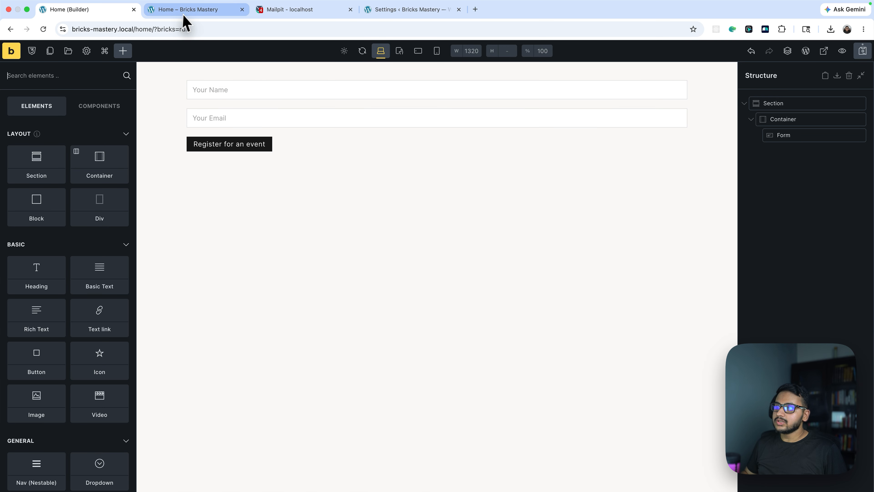
{"action": "left_click", "coordinate": [187, 10]}
{"action": "left_click", "coordinate": [427, 10]}
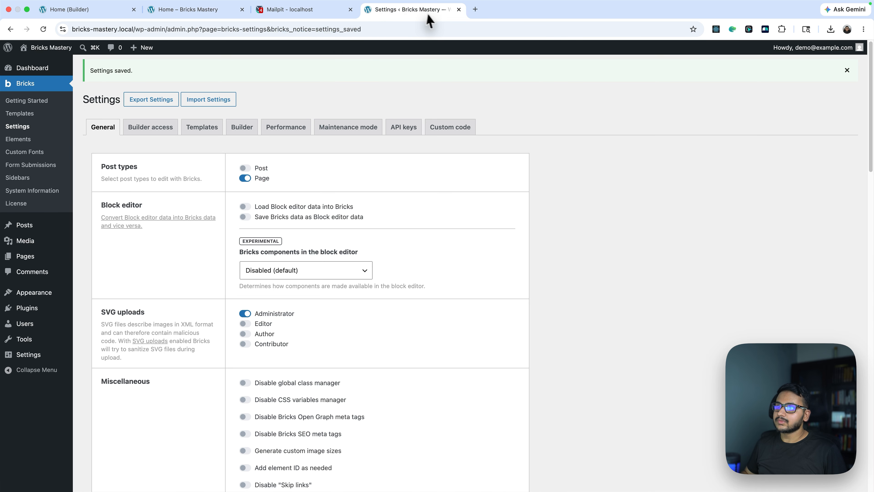
{"action": "left_click", "coordinate": [38, 165]}
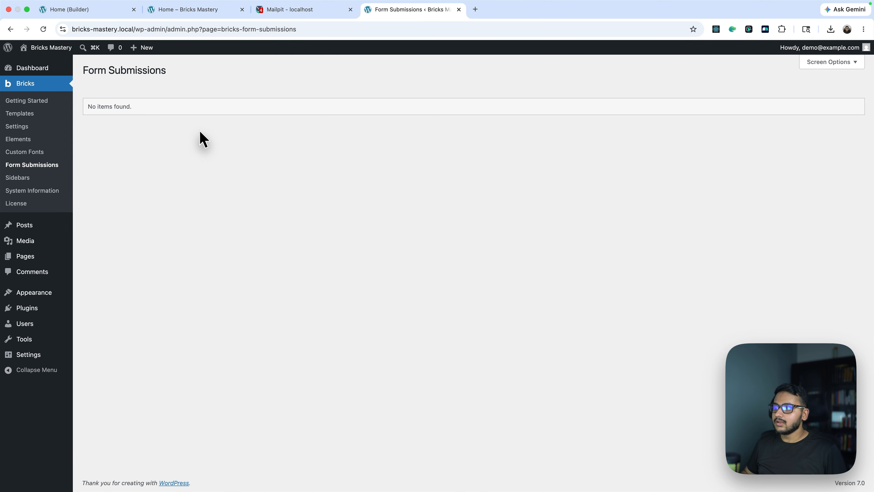
Delete the form submissions database table from the Bricks settings
{"action": "left_click", "coordinate": [47, 126]}
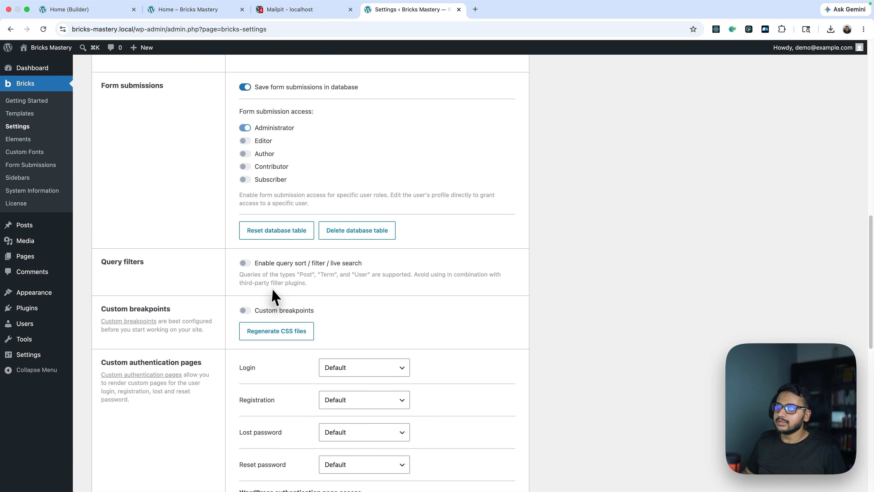
{"action": "left_click", "coordinate": [356, 241]}
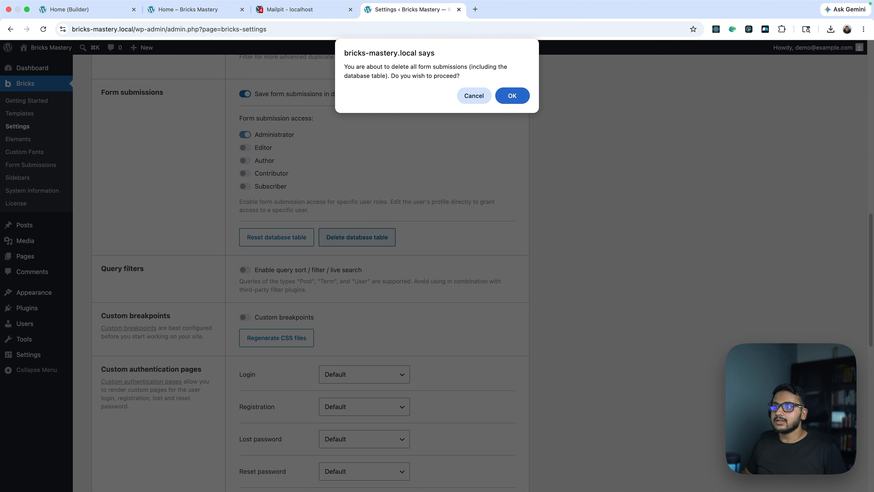
{"action": "left_click", "coordinate": [512, 96]}
{"action": "left_click", "coordinate": [515, 86]}
{"action": "scroll", "coordinate": [169, 334], "scroll_direction": "down", "scroll_amount": 15}
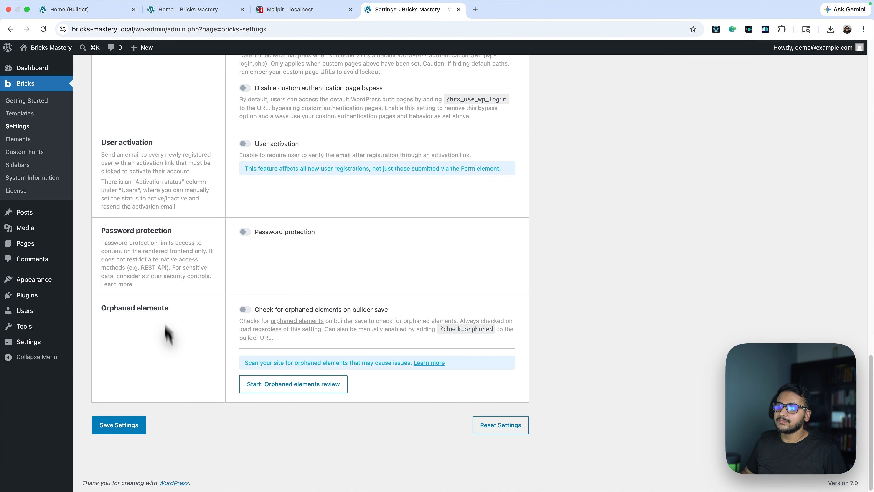
{"action": "scroll", "coordinate": [103, 241], "scroll_direction": "up", "scroll_amount": 20}
{"action": "scroll", "coordinate": [413, 224], "scroll_direction": "up", "scroll_amount": 9}
{"action": "scroll", "coordinate": [378, 247], "scroll_direction": "down", "scroll_amount": 9}
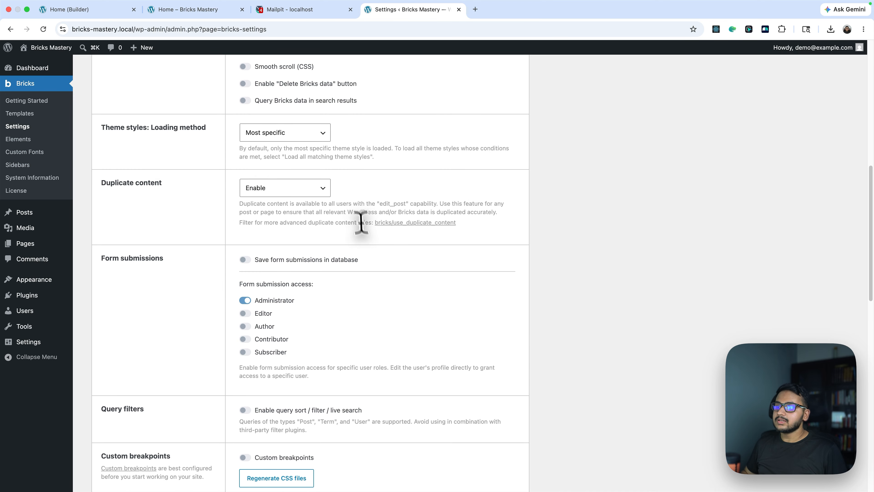